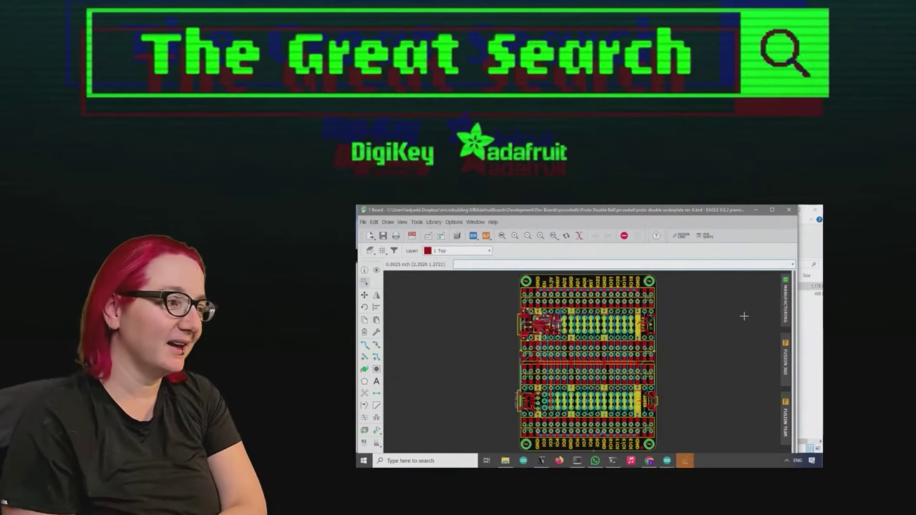
Preview the bottom side with the botsilk layer preset, then return to the basictop preset.
{"action": "scroll", "coordinate": [579, 276], "scroll_direction": "up", "scroll_amount": 2}
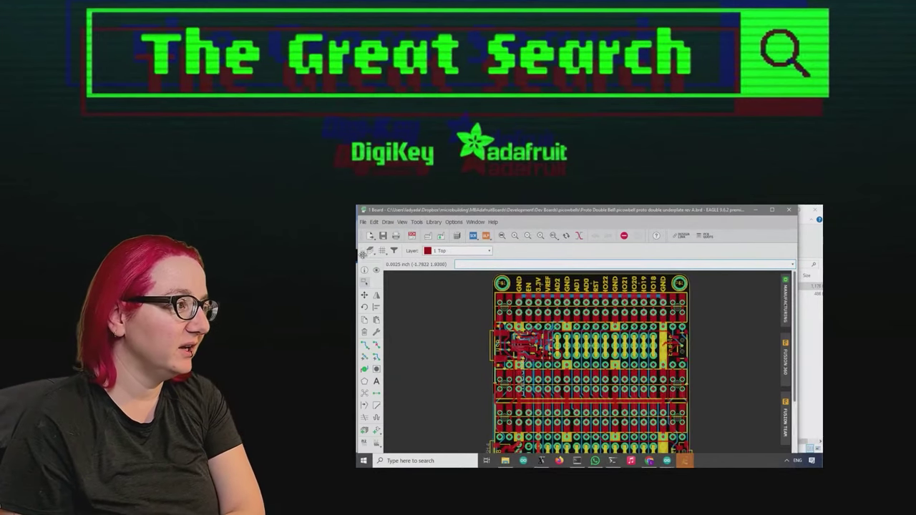
{"action": "left_click", "coordinate": [368, 251]}
{"action": "left_click", "coordinate": [397, 313]}
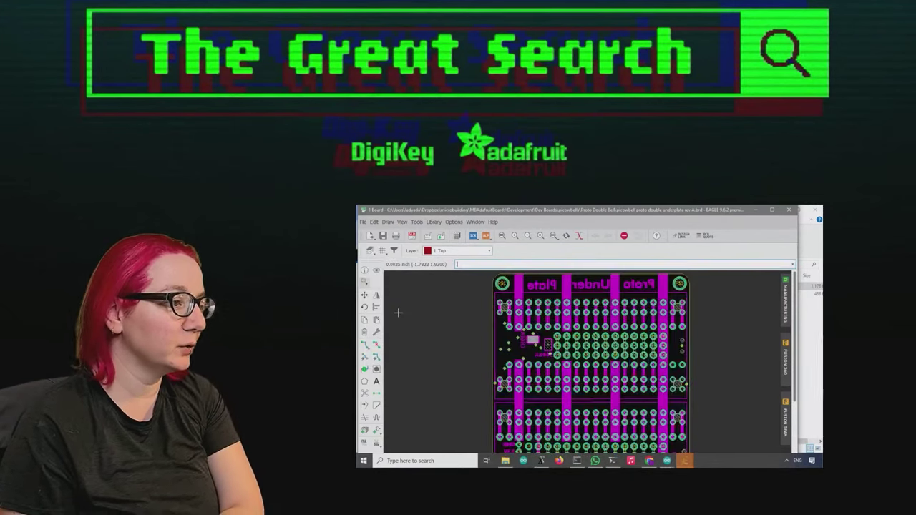
{"action": "left_click", "coordinate": [370, 251]}
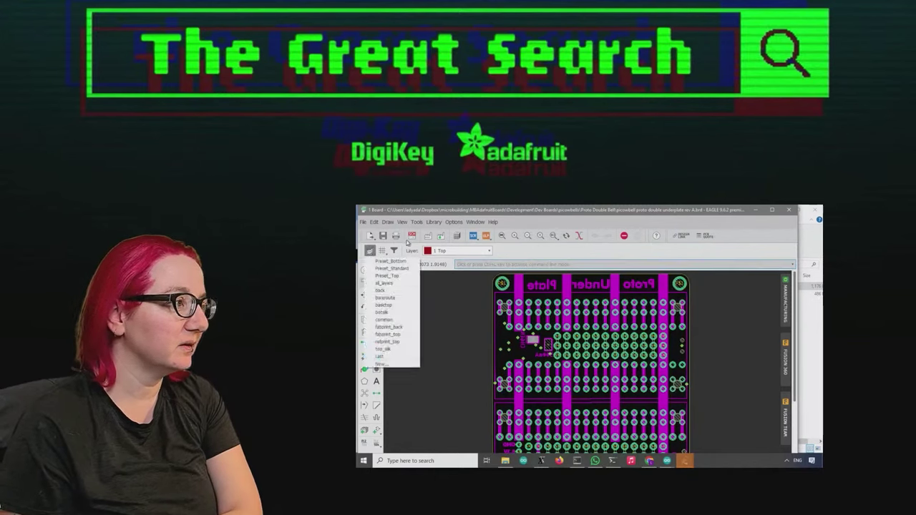
{"action": "left_click", "coordinate": [390, 306]}
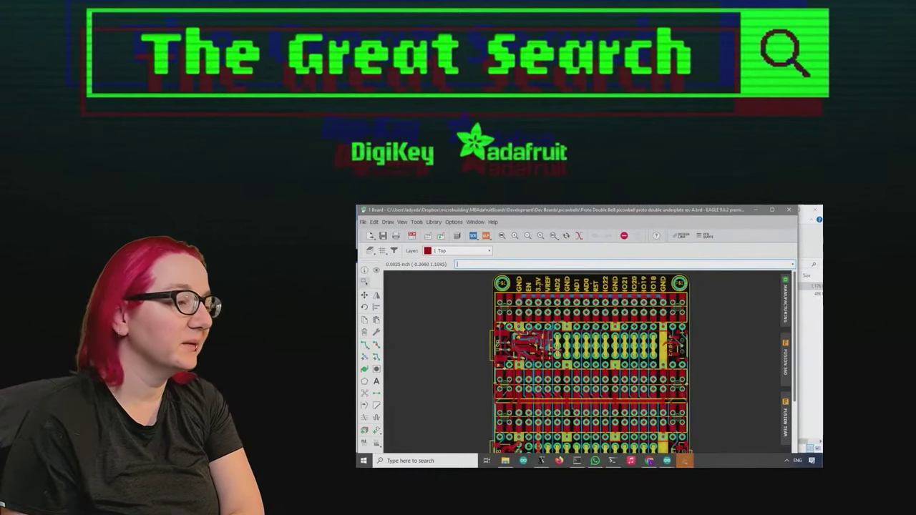
{"action": "scroll", "coordinate": [547, 345], "scroll_direction": "up", "scroll_amount": 2}
Confirm Visible Layers, make 21 tPlace the working layer, and zoom into the USB connector area.
{"action": "left_click", "coordinate": [370, 250]}
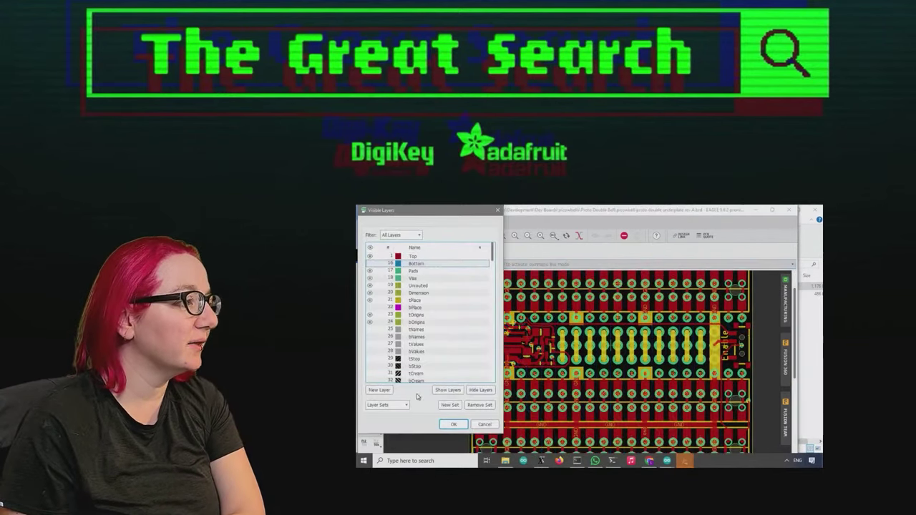
{"action": "left_click", "coordinate": [462, 428]}
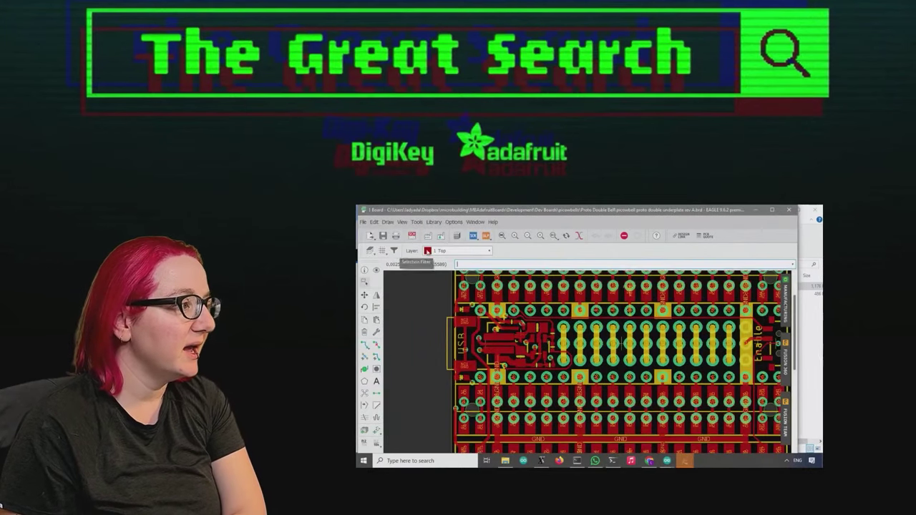
{"action": "left_click", "coordinate": [452, 251]}
{"action": "left_click", "coordinate": [448, 308]}
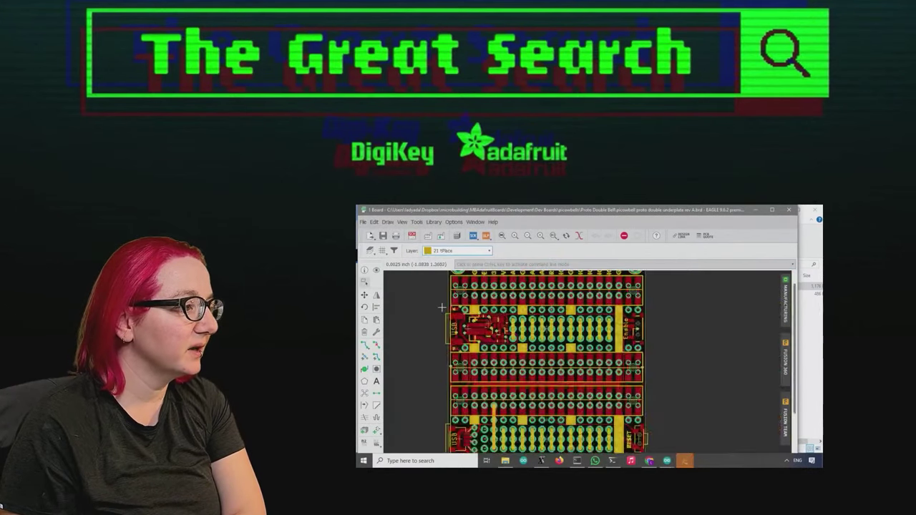
{"action": "scroll", "coordinate": [430, 374], "scroll_direction": "down", "scroll_amount": 3}
{"action": "scroll", "coordinate": [430, 374], "scroll_direction": "up", "scroll_amount": 3}
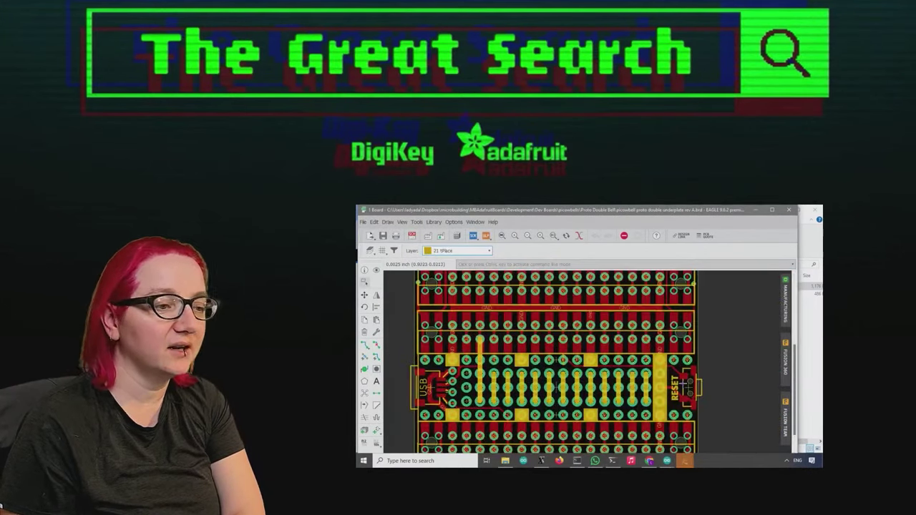
{"action": "scroll", "coordinate": [698, 428], "scroll_direction": "down", "scroll_amount": 3}
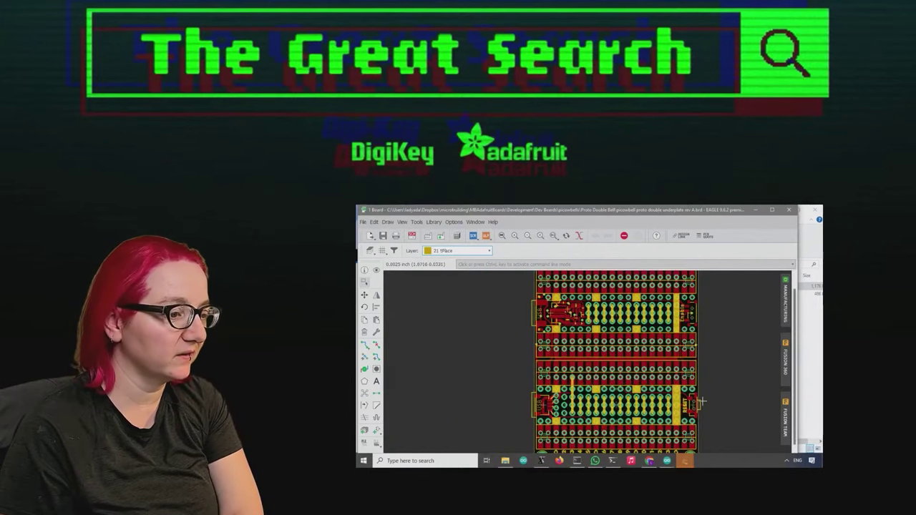
{"action": "scroll", "coordinate": [703, 393], "scroll_direction": "up", "scroll_amount": 3}
{"action": "scroll", "coordinate": [753, 347], "scroll_direction": "left", "scroll_amount": 3}
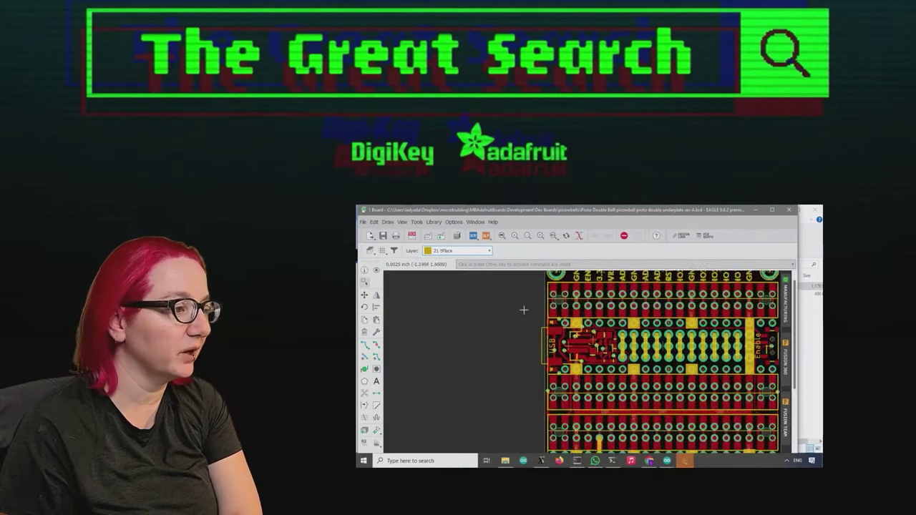
{"action": "scroll", "coordinate": [619, 349], "scroll_direction": "up", "scroll_amount": 3}
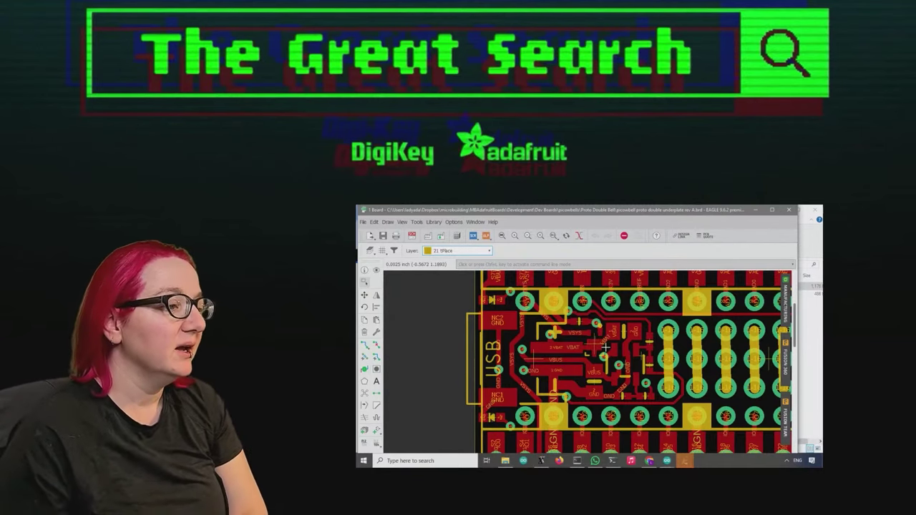
Switch from the board layout to the schematic and maximize the EAGLE window.
{"action": "left_click", "coordinate": [411, 237]}
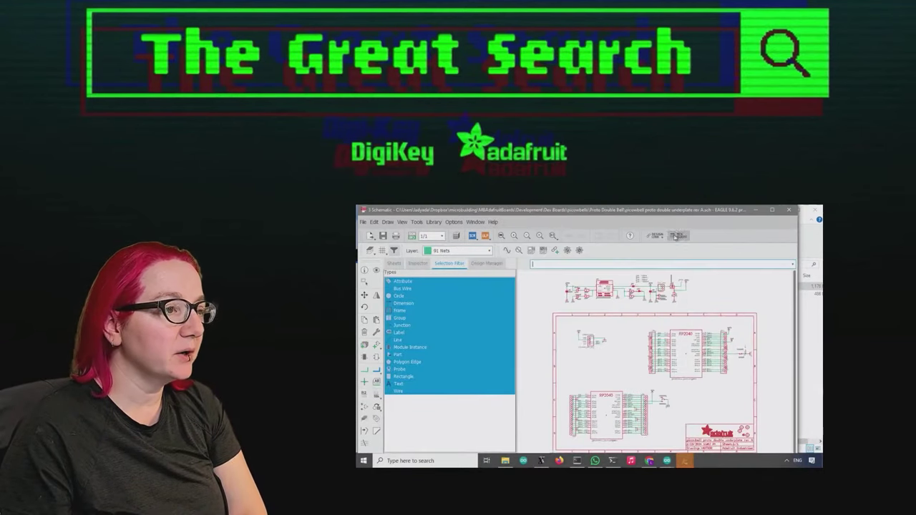
{"action": "scroll", "coordinate": [642, 299], "scroll_direction": "up", "scroll_amount": 3}
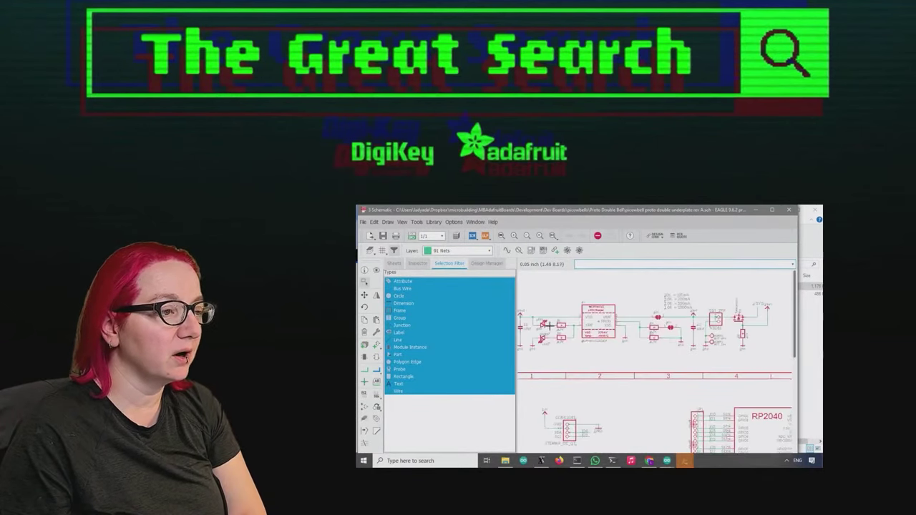
{"action": "left_click", "coordinate": [773, 210]}
{"action": "scroll", "coordinate": [664, 326], "scroll_direction": "up", "scroll_amount": 2}
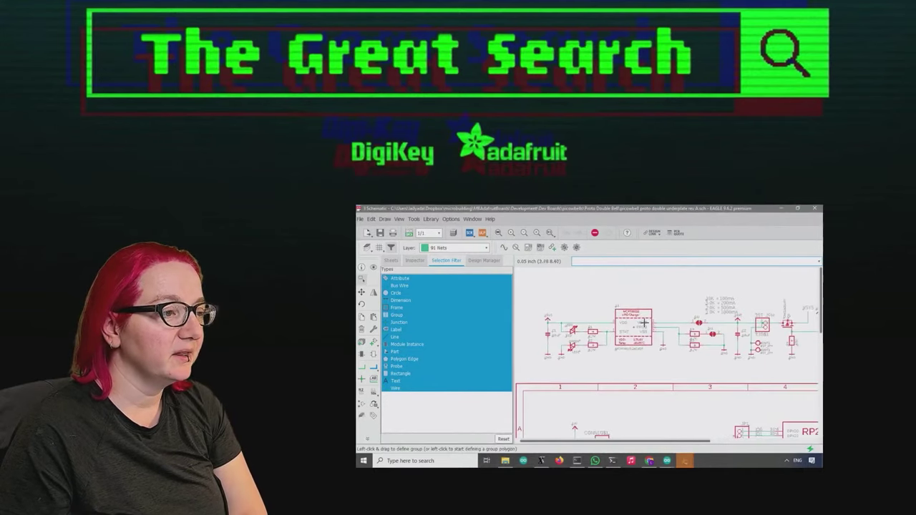
Show the Sheets panel in place of the selection filter.
{"action": "left_click", "coordinate": [398, 219]}
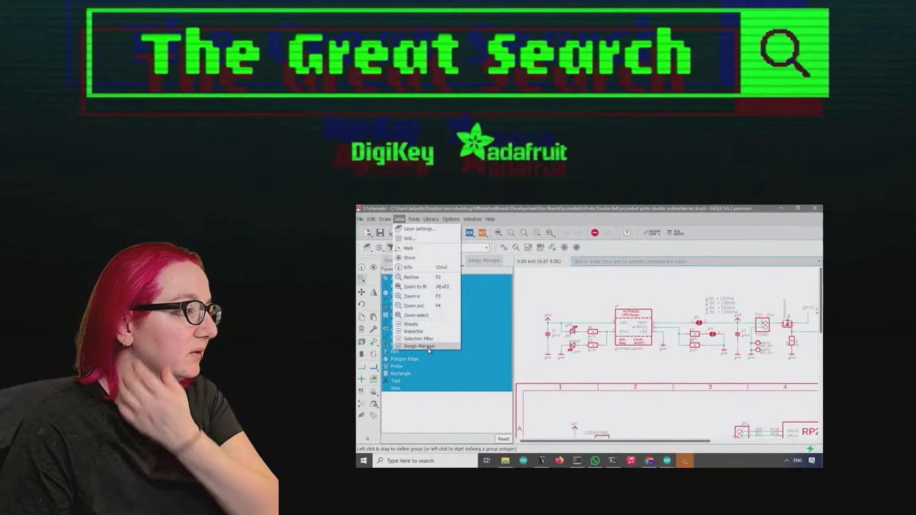
{"action": "left_click", "coordinate": [399, 219]}
{"action": "left_click", "coordinate": [398, 219]}
{"action": "left_click", "coordinate": [399, 218]}
{"action": "left_click", "coordinate": [398, 219]}
{"action": "left_click", "coordinate": [421, 340]}
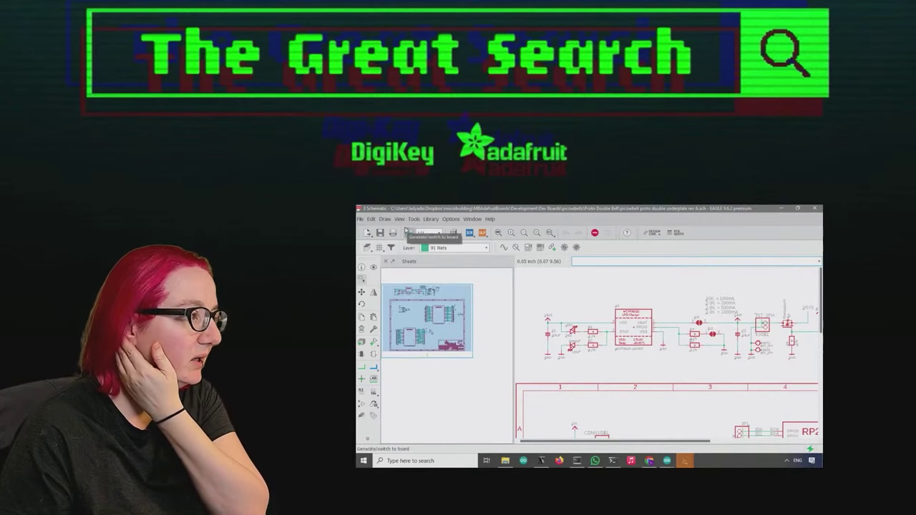
Hide the Sheets panel and zoom in on the MCP73831 LiPo charger circuit.
{"action": "left_click", "coordinate": [398, 219]}
{"action": "left_click", "coordinate": [399, 219]}
{"action": "left_click", "coordinate": [399, 219]}
{"action": "left_click", "coordinate": [410, 325]}
{"action": "scroll", "coordinate": [602, 350], "scroll_direction": "up", "scroll_amount": 5}
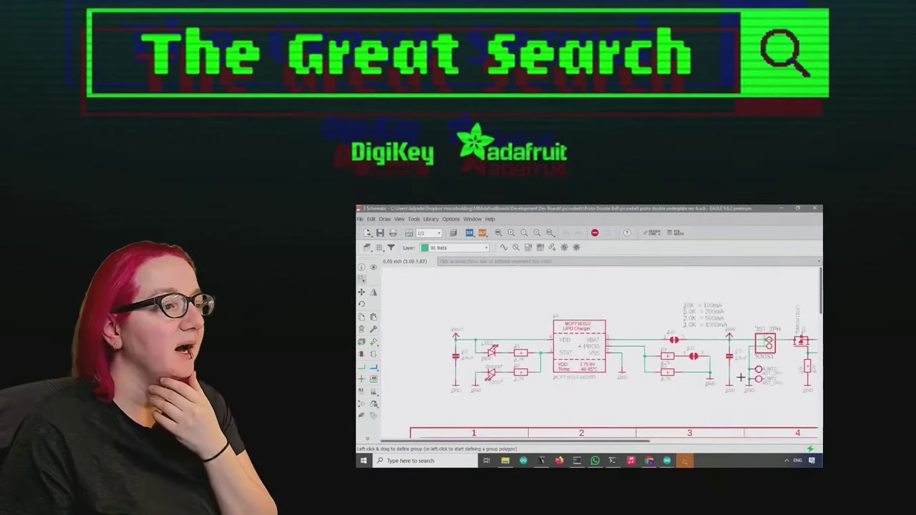
{"action": "scroll", "coordinate": [585, 336], "scroll_direction": "up", "scroll_amount": 2}
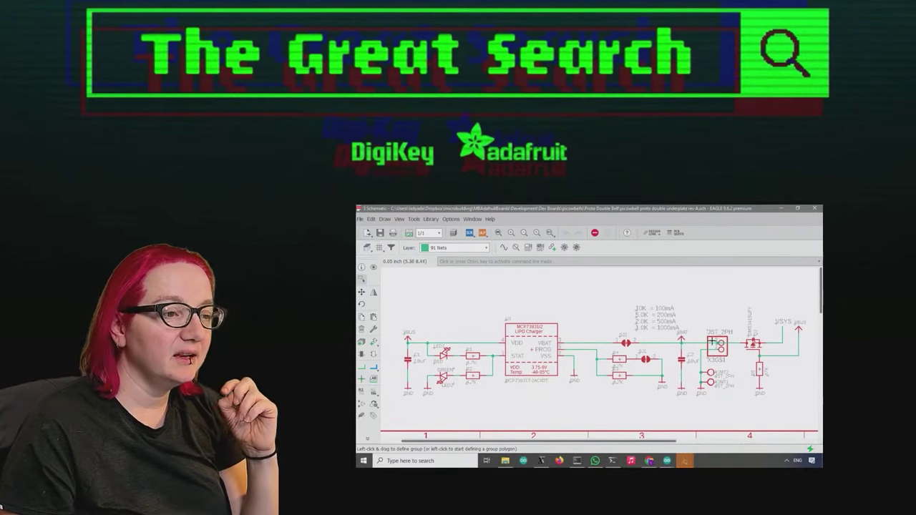
{"action": "scroll", "coordinate": [465, 345], "scroll_direction": "up", "scroll_amount": 3}
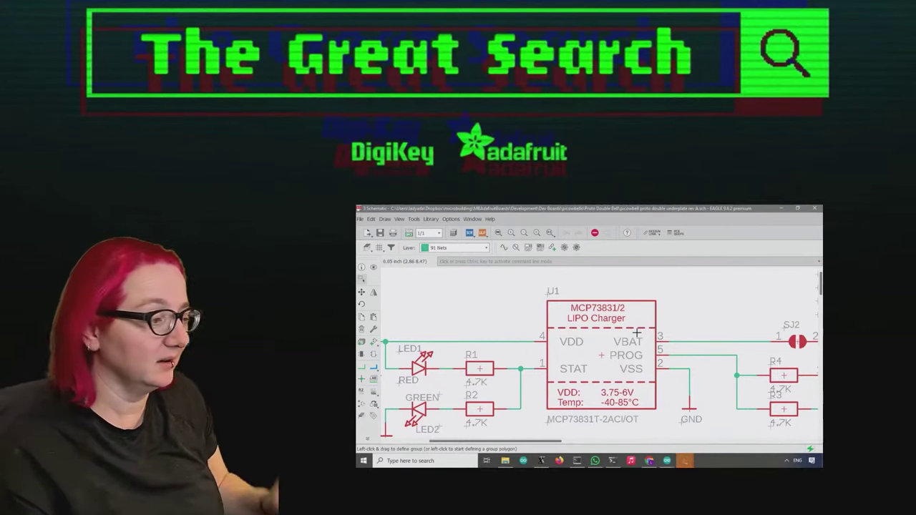
Bring Chrome to the front and load digikey.com.
{"action": "left_click", "coordinate": [649, 461]}
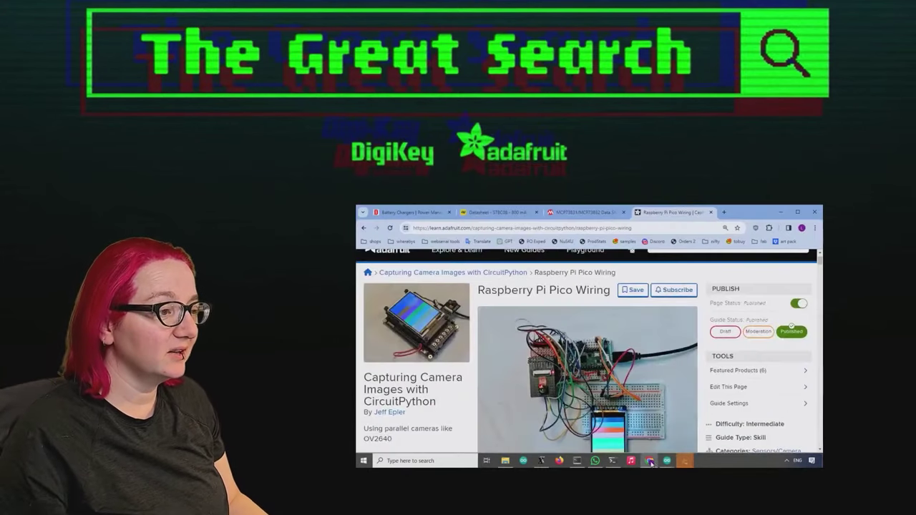
{"action": "left_click", "coordinate": [567, 229]}
{"action": "type", "text": "digikey.com"}
{"action": "key", "text": "Return"}
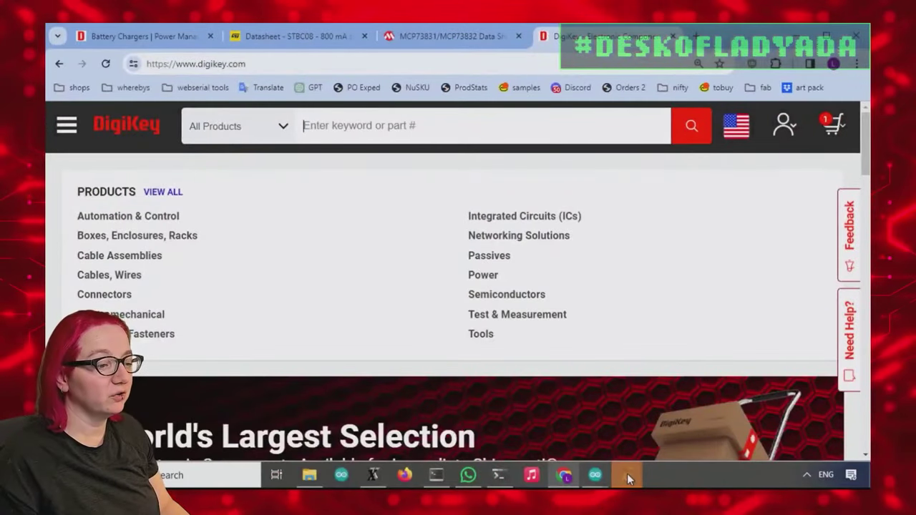
{"action": "mouse_move", "coordinate": [627, 474]}
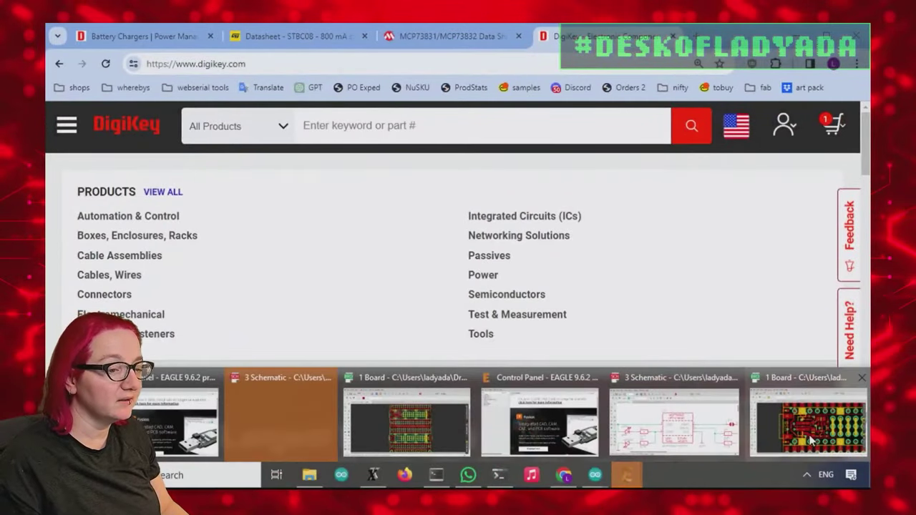
{"action": "left_click", "coordinate": [673, 458]}
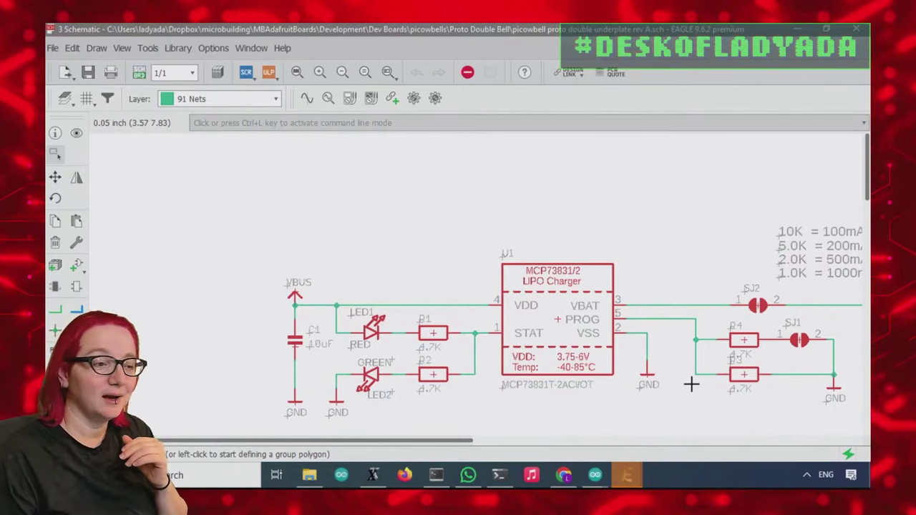
{"action": "scroll", "coordinate": [802, 286], "scroll_direction": "down", "scroll_amount": 2}
{"action": "scroll", "coordinate": [769, 210], "scroll_direction": "up", "scroll_amount": 3}
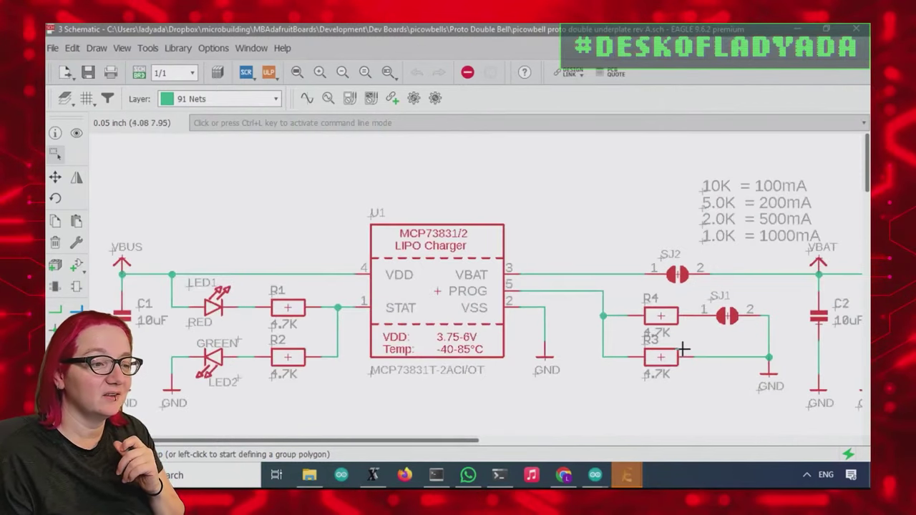
{"action": "scroll", "coordinate": [823, 199], "scroll_direction": "up", "scroll_amount": 2}
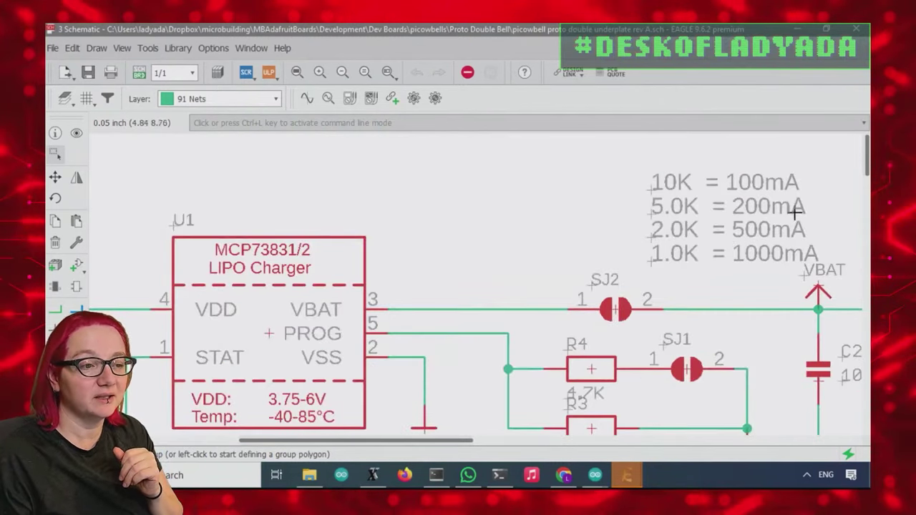
{"action": "scroll", "coordinate": [717, 267], "scroll_direction": "down", "scroll_amount": 1}
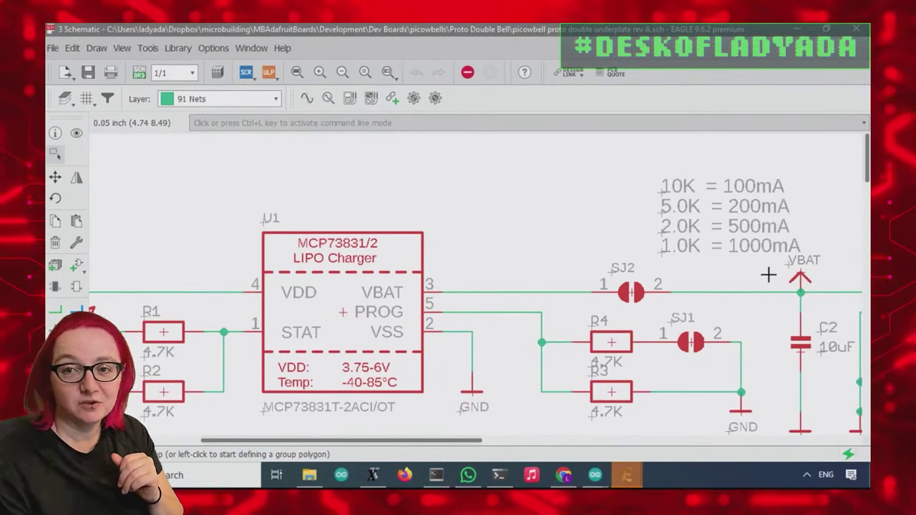
{"action": "scroll", "coordinate": [568, 223], "scroll_direction": "down", "scroll_amount": 1}
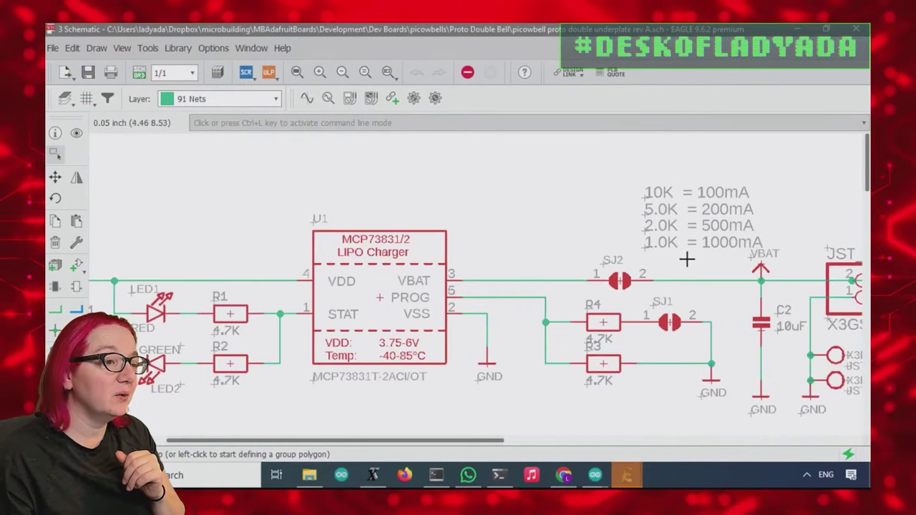
{"action": "scroll", "coordinate": [687, 260], "scroll_direction": "up", "scroll_amount": 1}
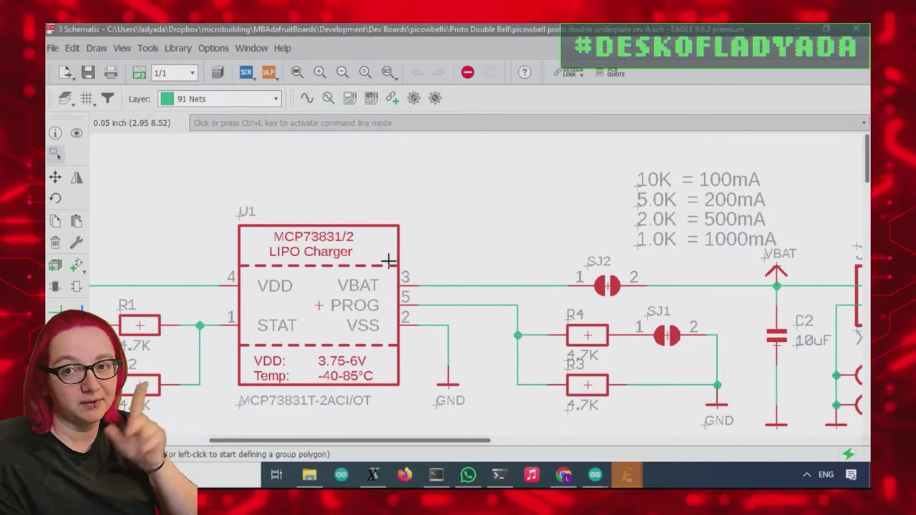
Search DigiKey for 'battery chargers' and open the Battery Chargers (PMIC) category.
{"action": "mouse_move", "coordinate": [563, 461]}
{"action": "left_click", "coordinate": [564, 444]}
{"action": "type", "text": "b"}
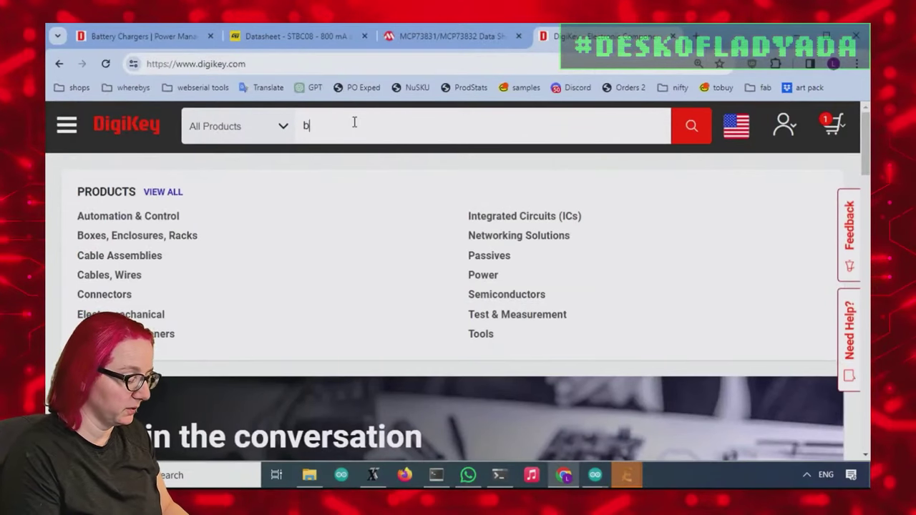
{"action": "type", "text": "attery chargers"}
{"action": "key", "text": "Return"}
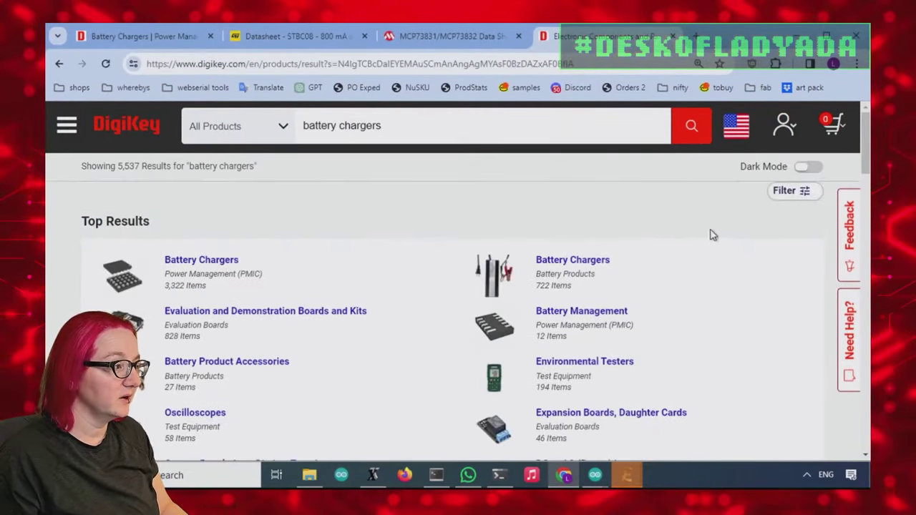
{"action": "scroll", "coordinate": [711, 234], "scroll_direction": "down", "scroll_amount": 1}
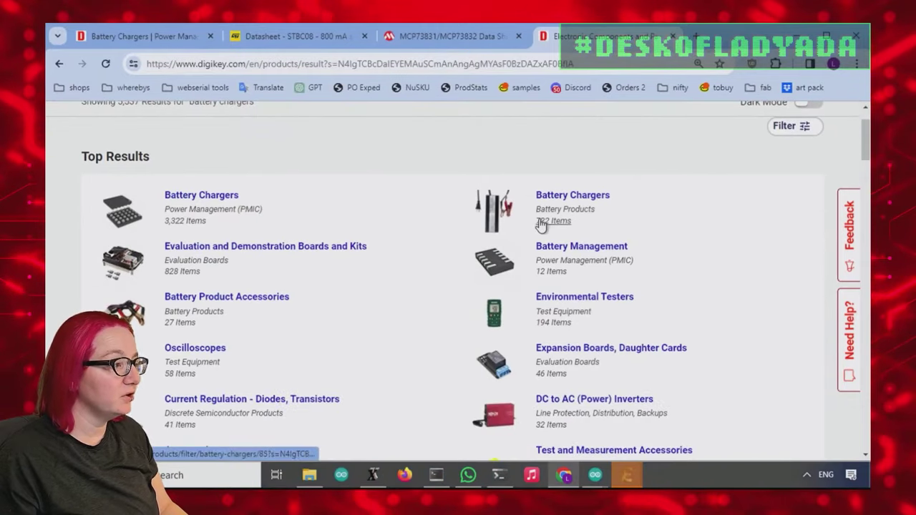
{"action": "left_click", "coordinate": [196, 198]}
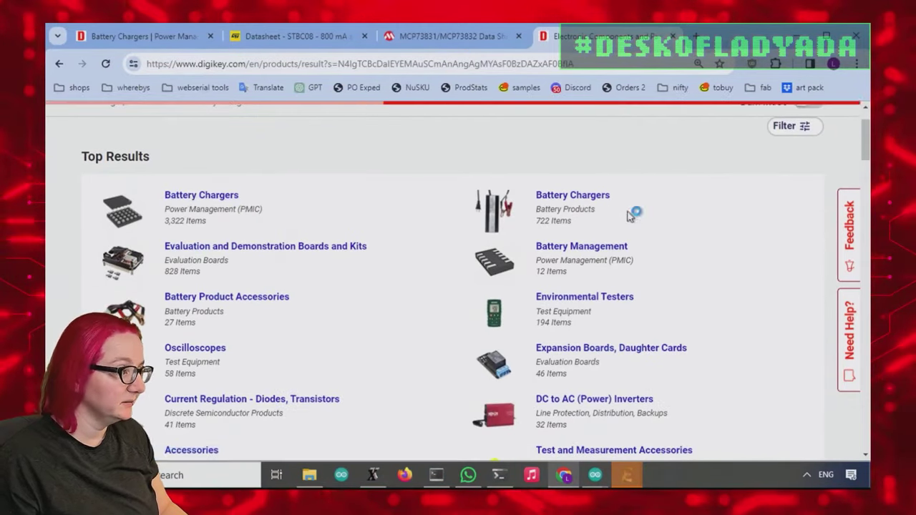
Select Active in the Product Status filter.
{"action": "scroll", "coordinate": [624, 200], "scroll_direction": "down", "scroll_amount": 10}
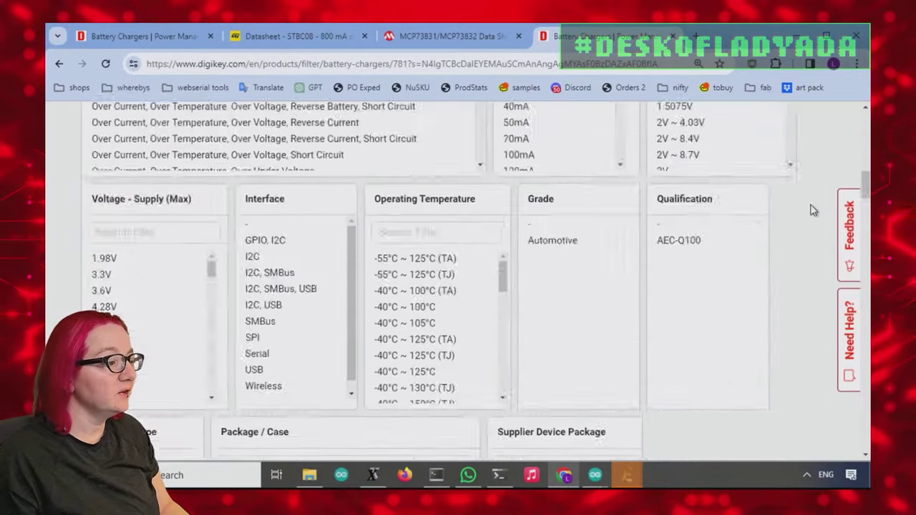
{"action": "scroll", "coordinate": [813, 210], "scroll_direction": "down", "scroll_amount": 10}
{"action": "mouse_move", "coordinate": [170, 199]}
{"action": "scroll", "coordinate": [171, 200], "scroll_direction": "down", "scroll_amount": 3}
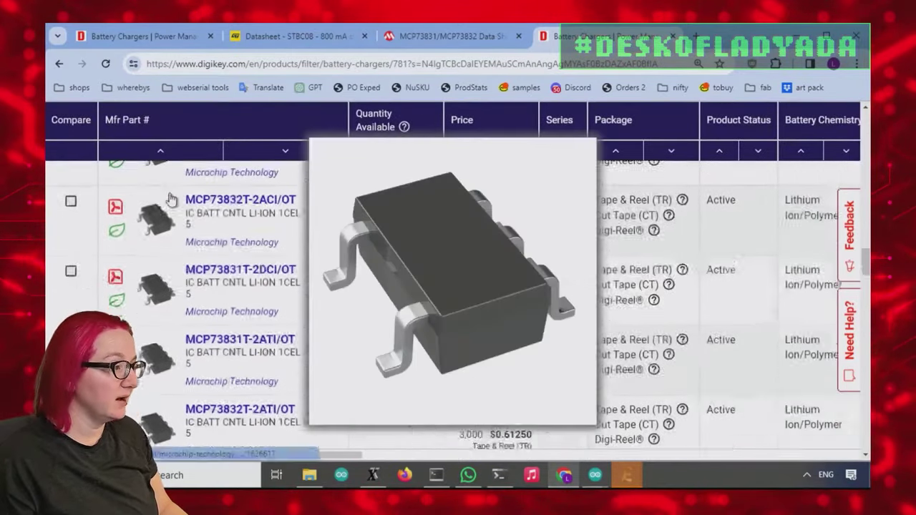
{"action": "scroll", "coordinate": [171, 200], "scroll_direction": "down", "scroll_amount": 5}
{"action": "mouse_move", "coordinate": [159, 219]}
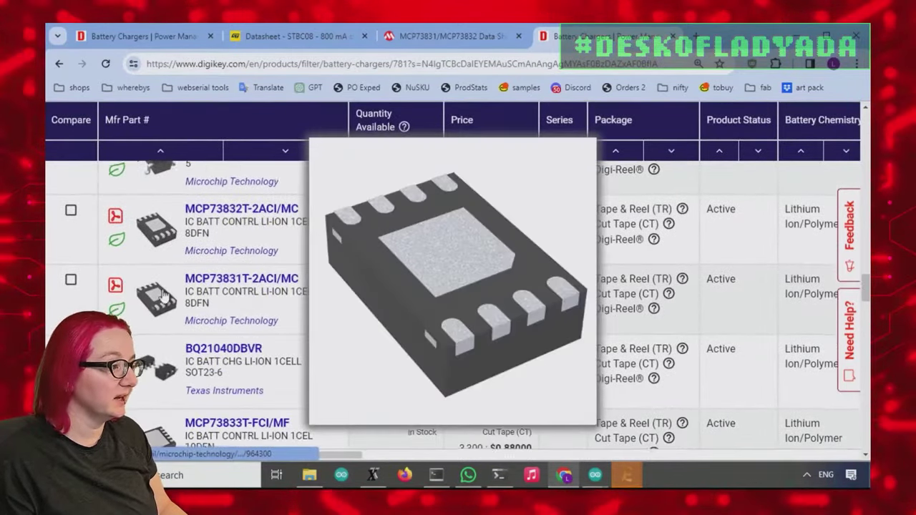
{"action": "scroll", "coordinate": [163, 294], "scroll_direction": "down", "scroll_amount": 7}
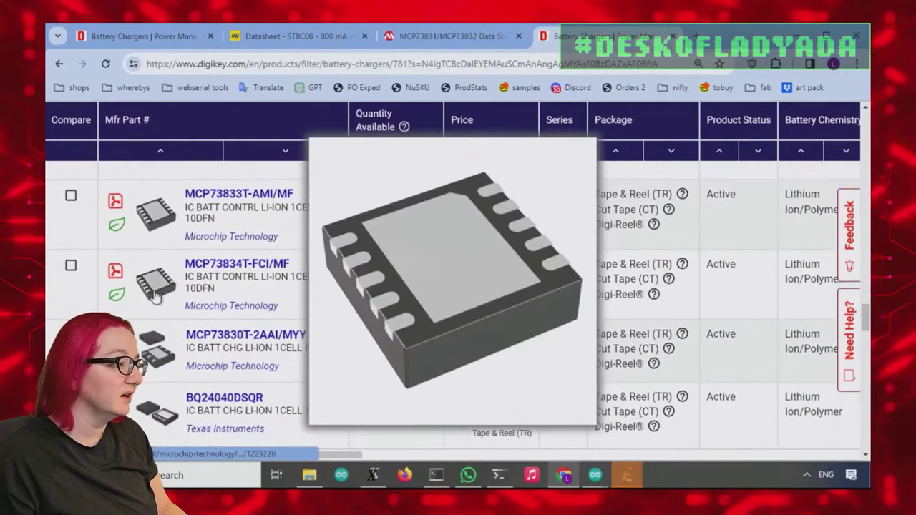
{"action": "scroll", "coordinate": [154, 294], "scroll_direction": "down", "scroll_amount": 5}
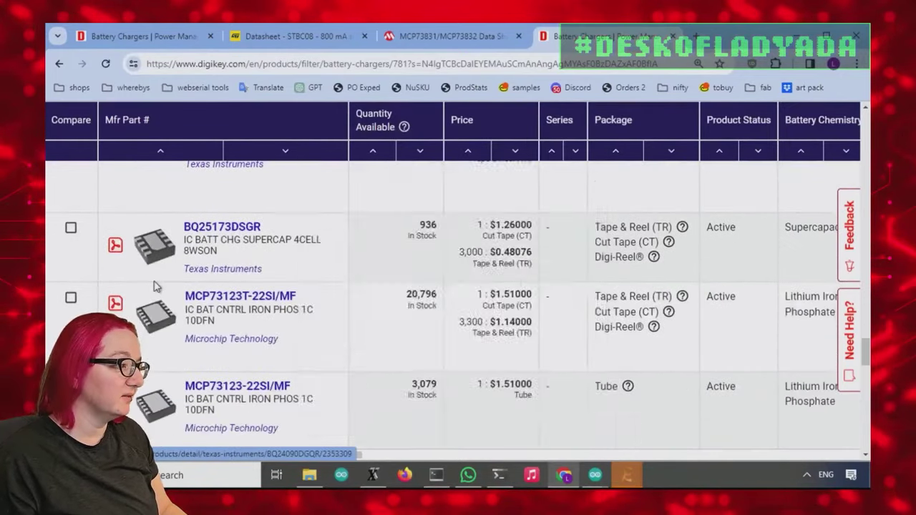
{"action": "scroll", "coordinate": [154, 286], "scroll_direction": "down", "scroll_amount": 3}
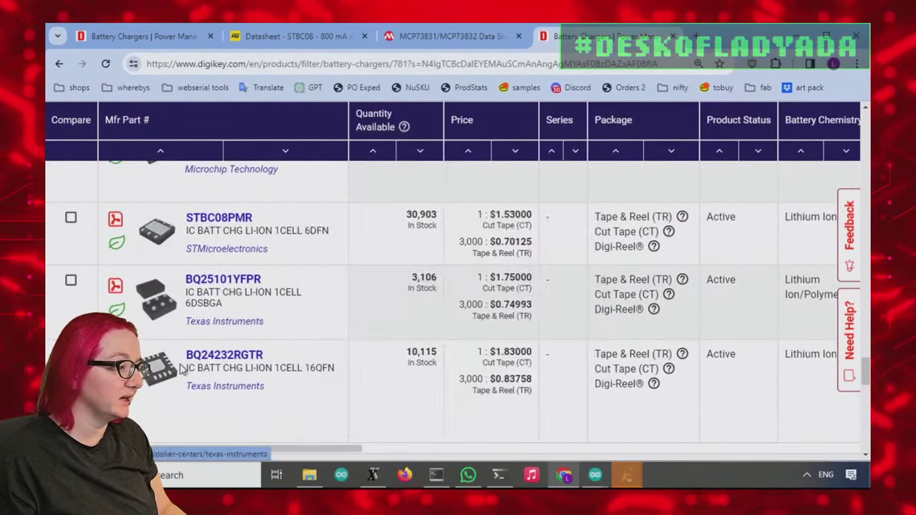
{"action": "scroll", "coordinate": [195, 386], "scroll_direction": "up", "scroll_amount": 10}
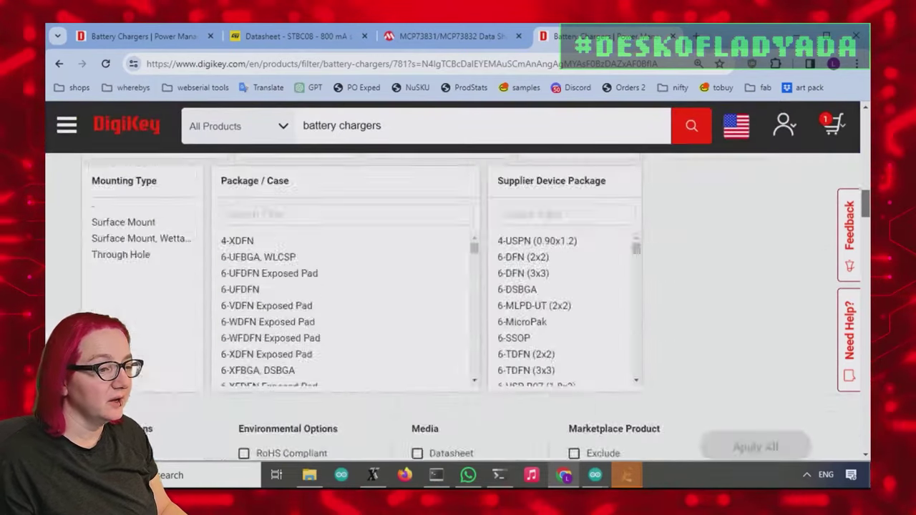
{"action": "scroll", "coordinate": [429, 308], "scroll_direction": "up", "scroll_amount": 10}
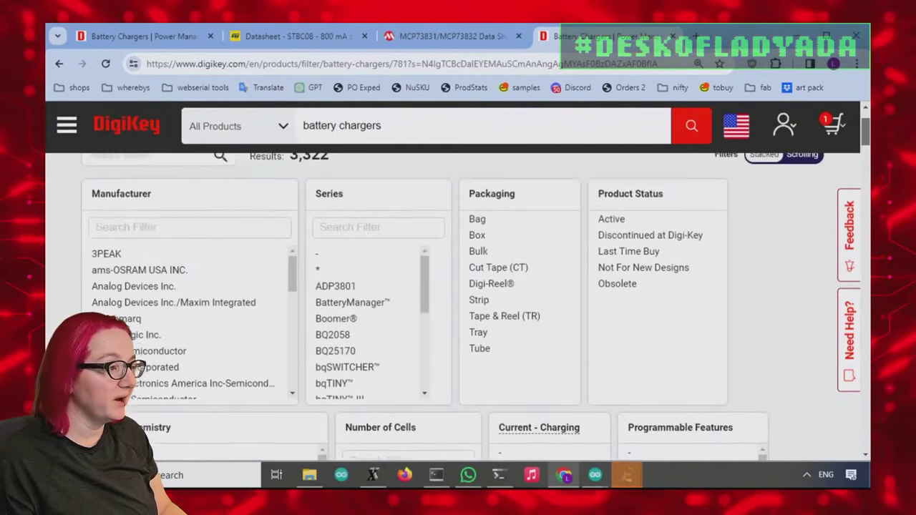
{"action": "scroll", "coordinate": [360, 200], "scroll_direction": "up", "scroll_amount": 1}
{"action": "scroll", "coordinate": [621, 237], "scroll_direction": "down", "scroll_amount": 2}
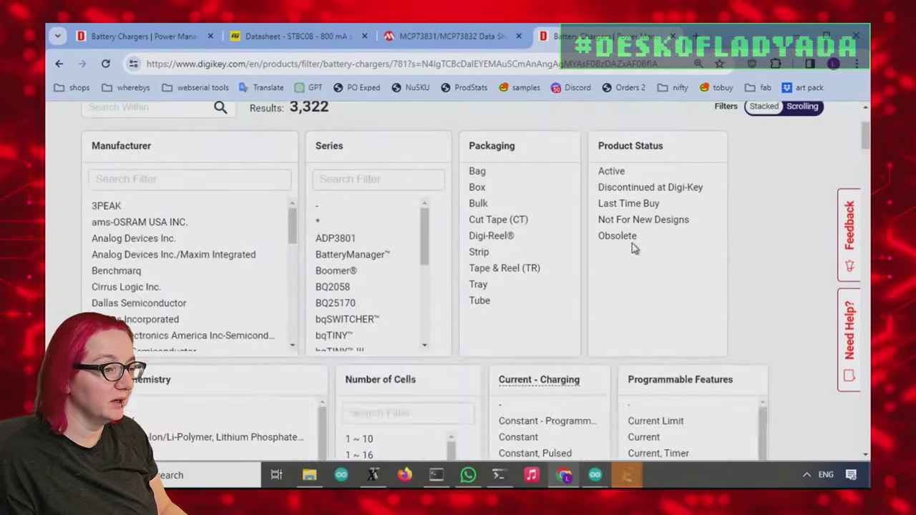
{"action": "left_click", "coordinate": [612, 171]}
Select every Number of Cells value, from 1 through the unspecified dash entry.
{"action": "scroll", "coordinate": [759, 211], "scroll_direction": "down", "scroll_amount": 3}
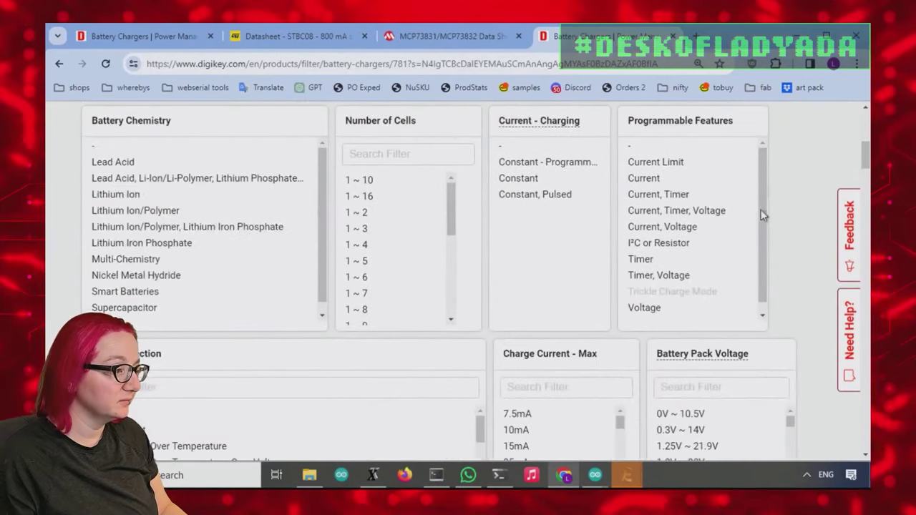
{"action": "left_click_drag", "start_coordinate": [449, 205], "coordinate": [453, 271]}
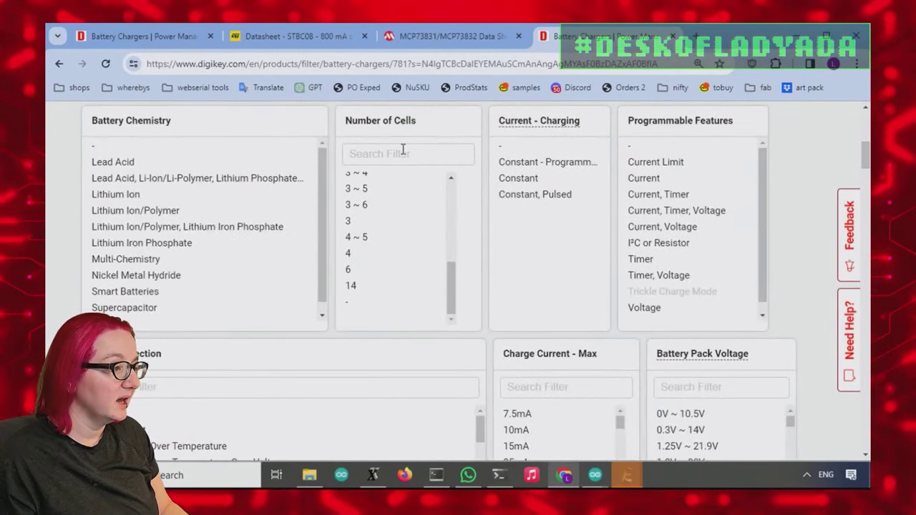
{"action": "type", "text": "1"}
{"action": "left_click", "coordinate": [395, 284]}
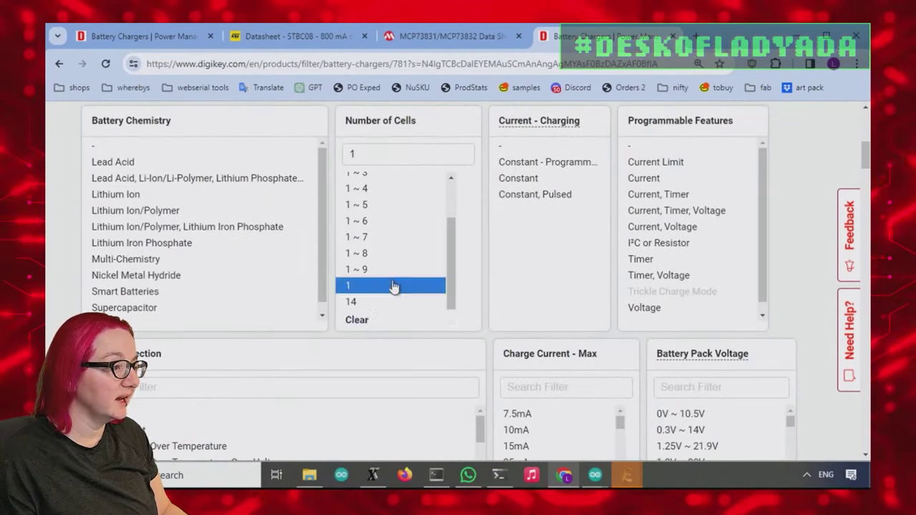
{"action": "left_click", "coordinate": [367, 180], "text": "shift"}
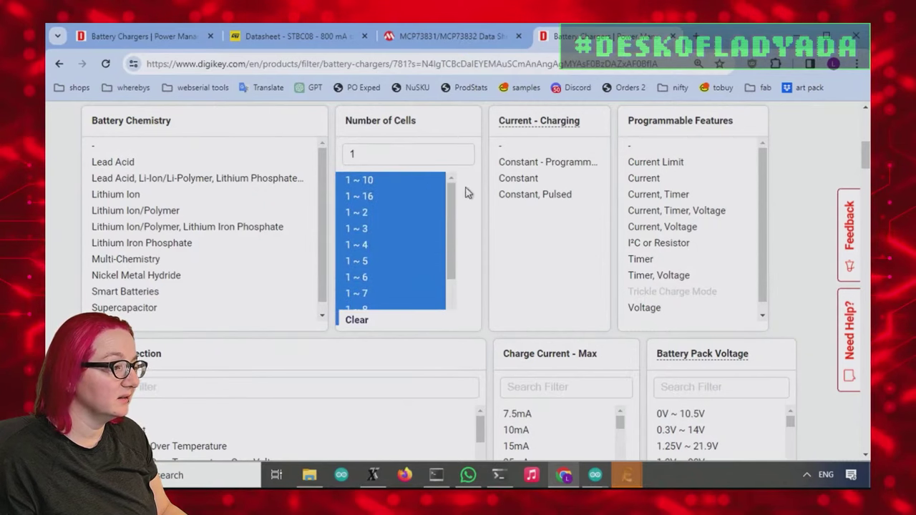
{"action": "left_click_drag", "start_coordinate": [452, 198], "coordinate": [438, 308]}
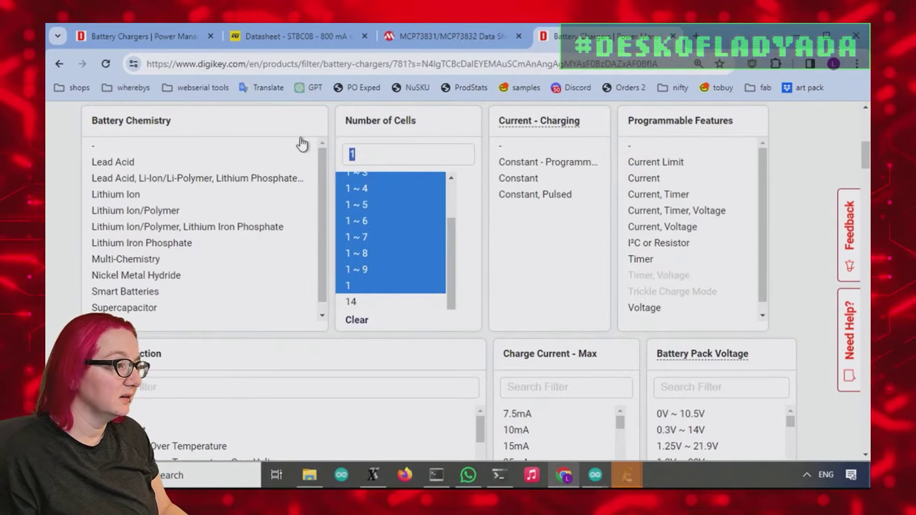
{"action": "key", "text": "BackSpace"}
{"action": "scroll", "coordinate": [378, 231], "scroll_direction": "down", "scroll_amount": 3}
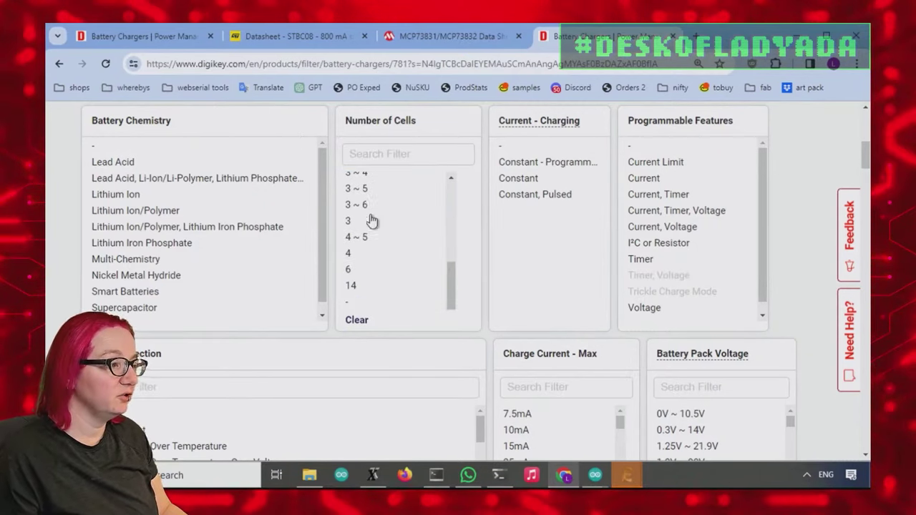
{"action": "left_click", "coordinate": [355, 304]}
{"action": "key", "text": "shift+Home"}
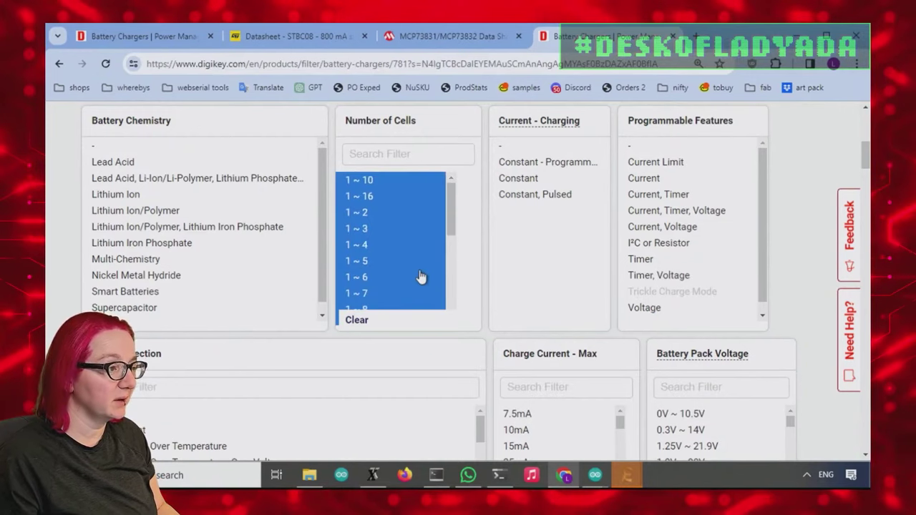
Select the surface mount entries in the Mounting Type filter.
{"action": "scroll", "coordinate": [392, 248], "scroll_direction": "down", "scroll_amount": 3}
{"action": "scroll", "coordinate": [816, 182], "scroll_direction": "down", "scroll_amount": 3}
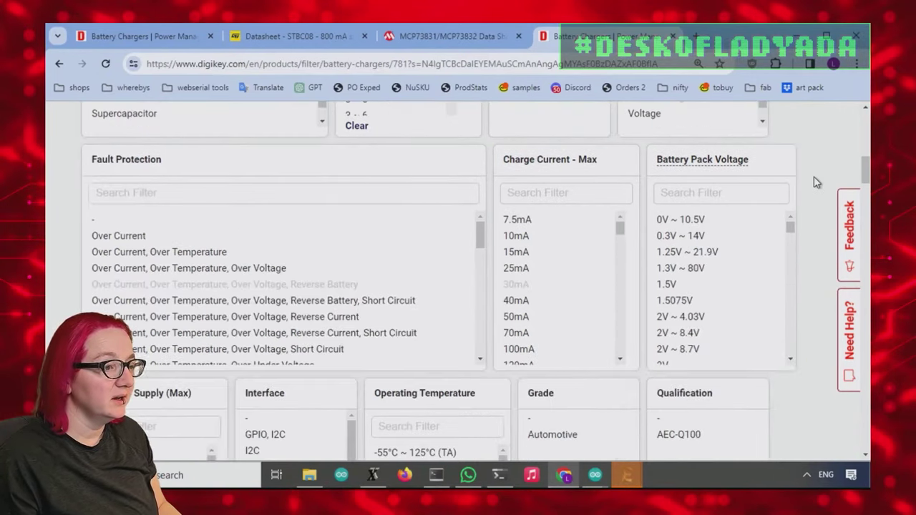
{"action": "scroll", "coordinate": [815, 181], "scroll_direction": "down", "scroll_amount": 4}
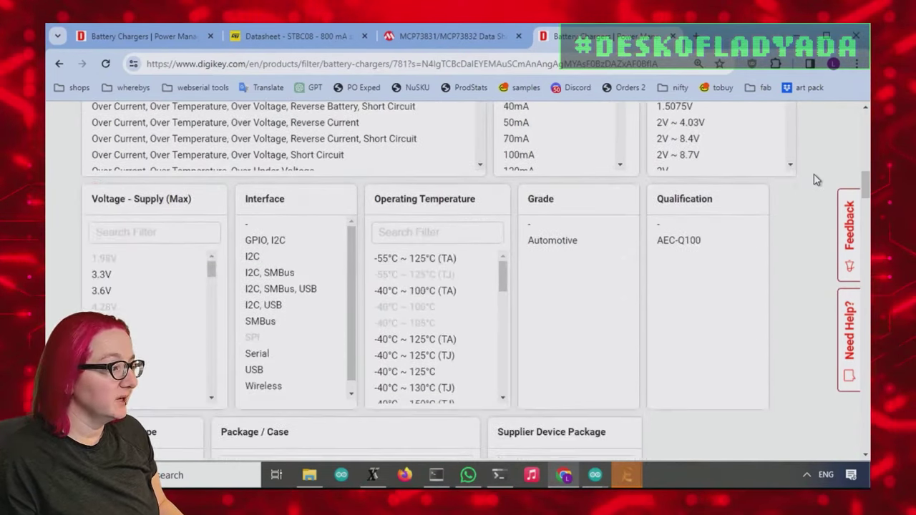
{"action": "scroll", "coordinate": [814, 180], "scroll_direction": "down", "scroll_amount": 4}
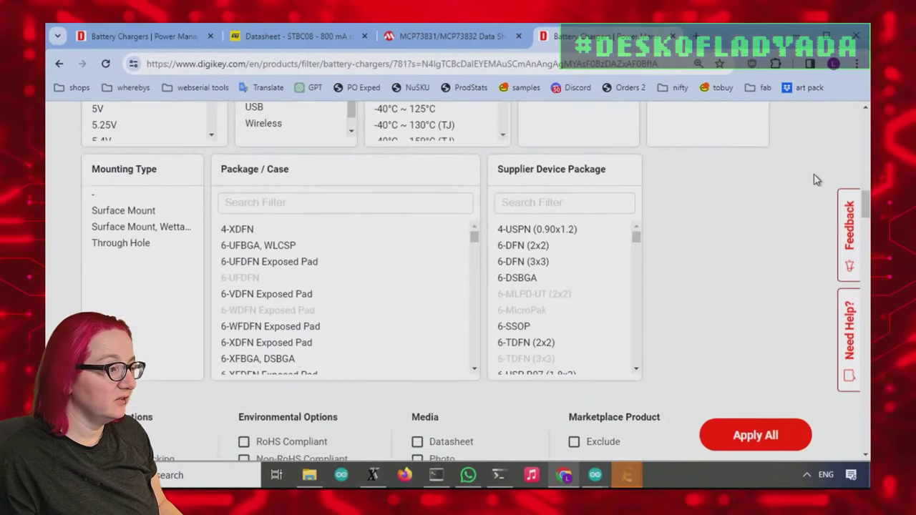
{"action": "left_click_drag", "start_coordinate": [156, 136], "coordinate": [154, 166]}
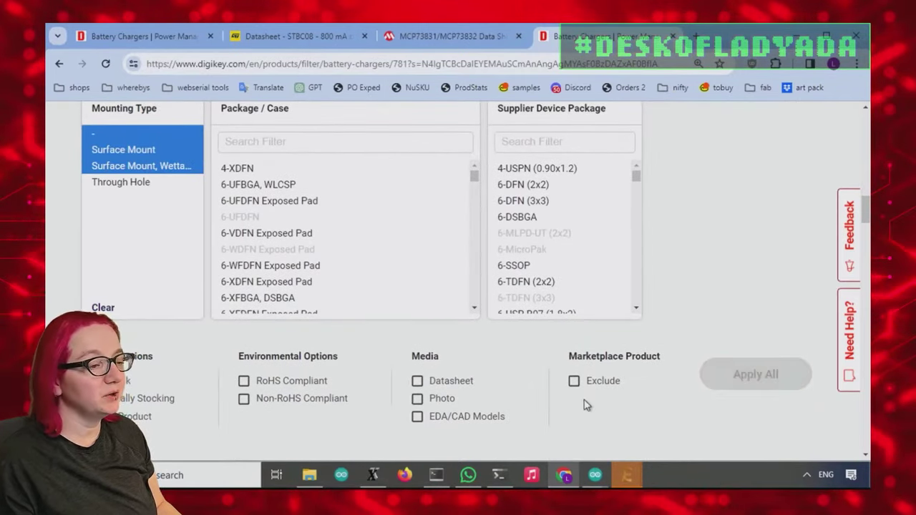
{"action": "scroll", "coordinate": [541, 357], "scroll_direction": "down", "scroll_amount": 2}
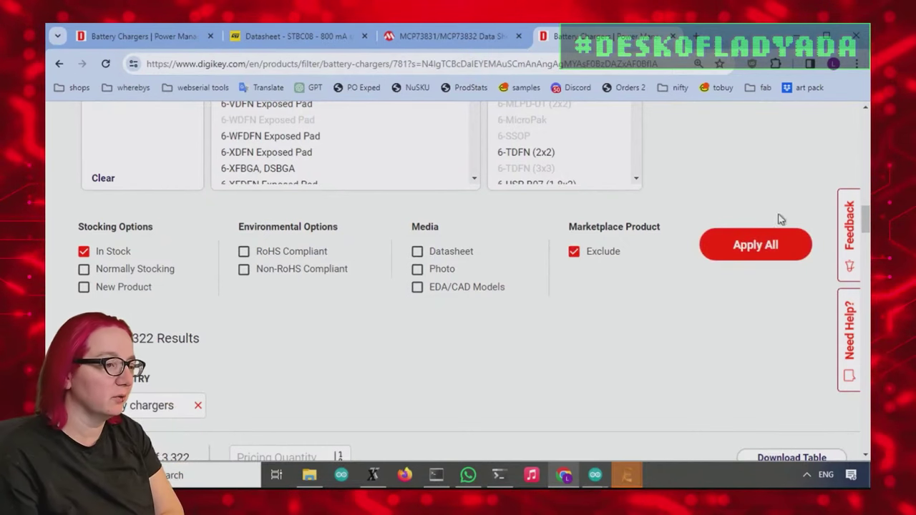
Apply all the selected filters to the Battery Chargers results.
{"action": "left_click", "coordinate": [755, 242]}
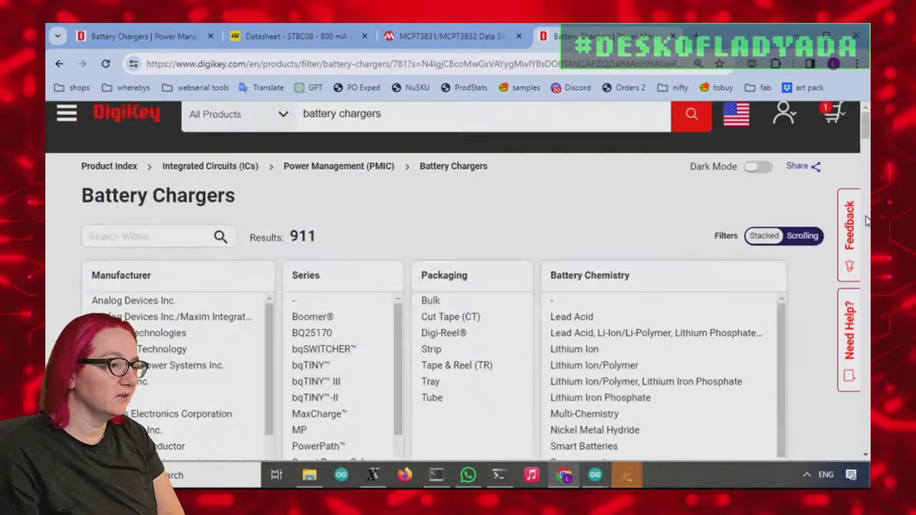
{"action": "scroll", "coordinate": [787, 256], "scroll_direction": "down", "scroll_amount": 2}
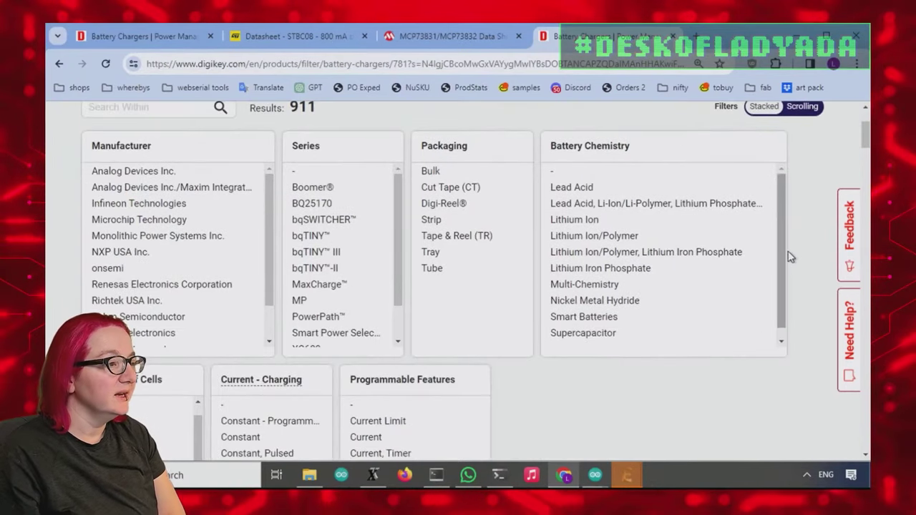
{"action": "scroll", "coordinate": [816, 242], "scroll_direction": "down", "scroll_amount": 2}
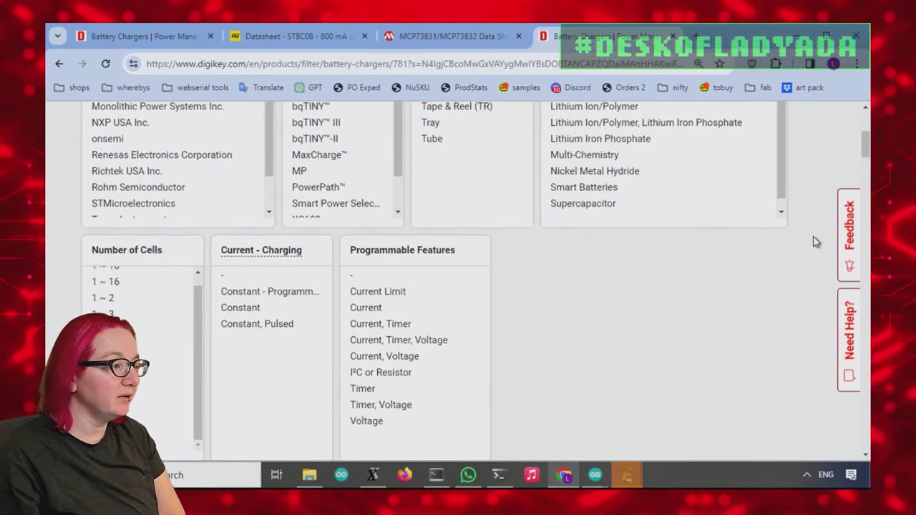
{"action": "scroll", "coordinate": [816, 242], "scroll_direction": "up", "scroll_amount": 3}
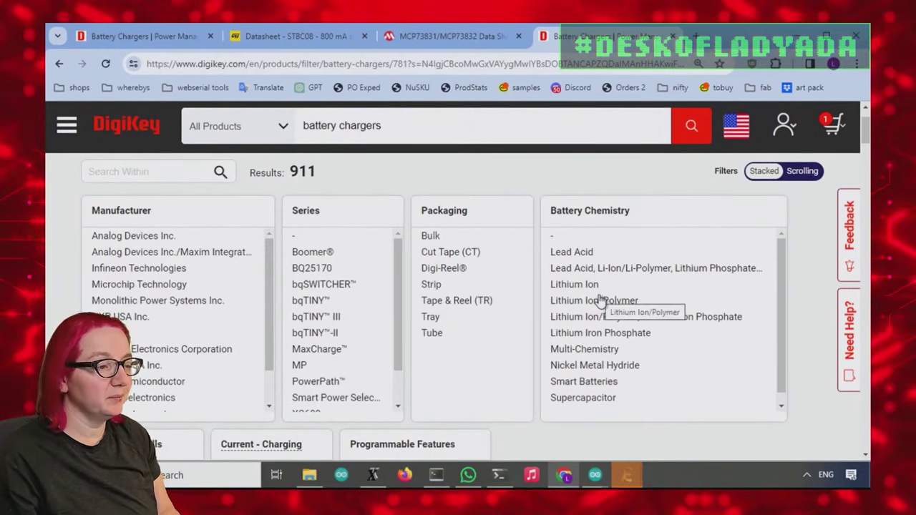
Select the three lithium ion battery chemistries and apply them, leaving 699 results.
{"action": "left_click", "coordinate": [597, 236]}
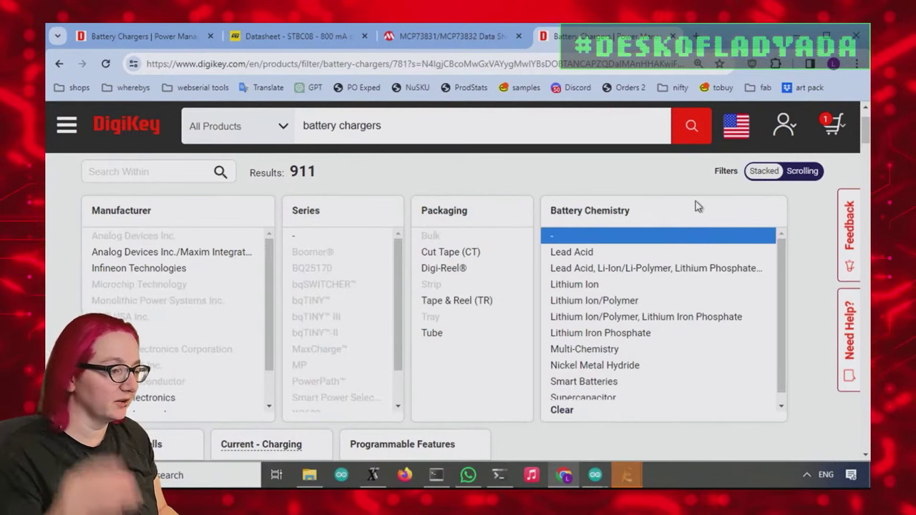
{"action": "left_click_drag", "start_coordinate": [641, 289], "coordinate": [649, 317]}
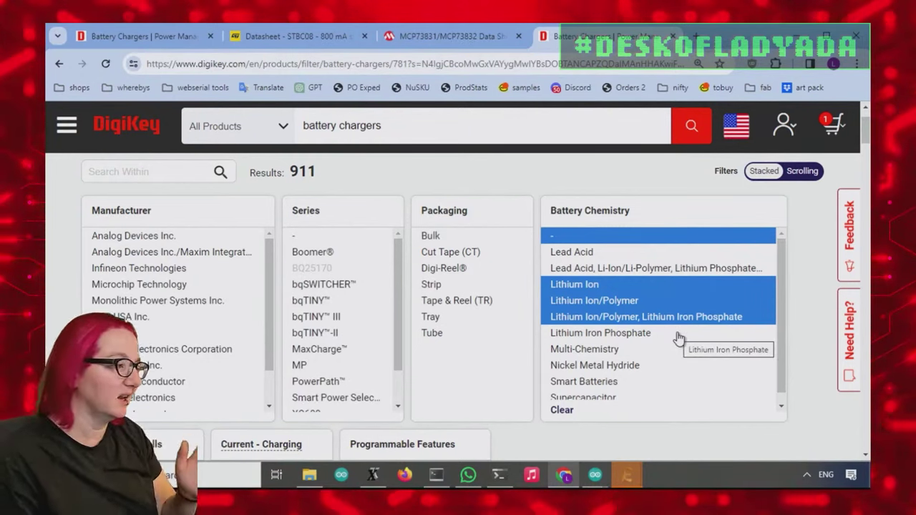
{"action": "scroll", "coordinate": [819, 262], "scroll_direction": "down", "scroll_amount": 2}
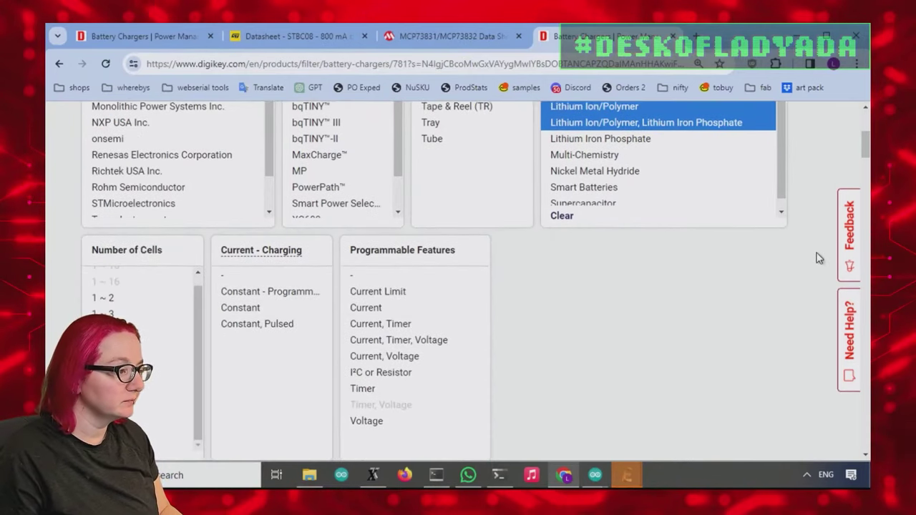
{"action": "scroll", "coordinate": [819, 260], "scroll_direction": "down", "scroll_amount": 1}
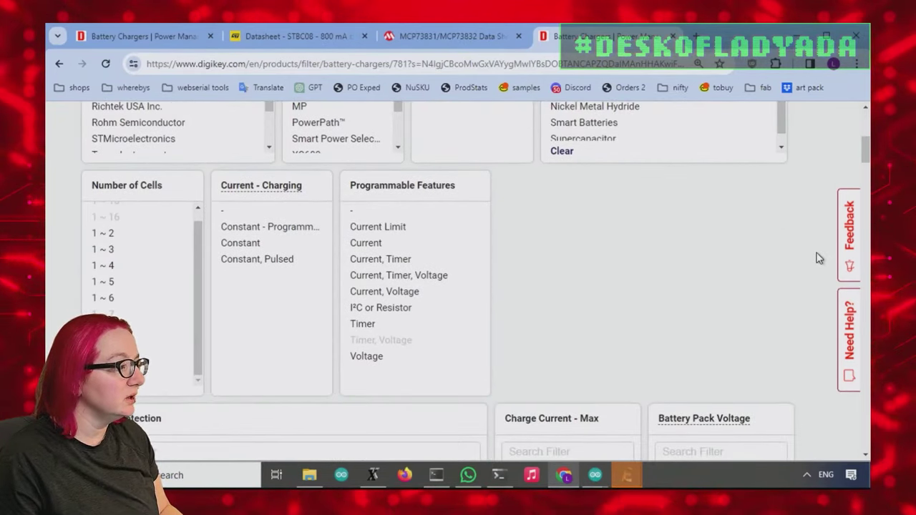
{"action": "scroll", "coordinate": [817, 258], "scroll_direction": "down", "scroll_amount": 2}
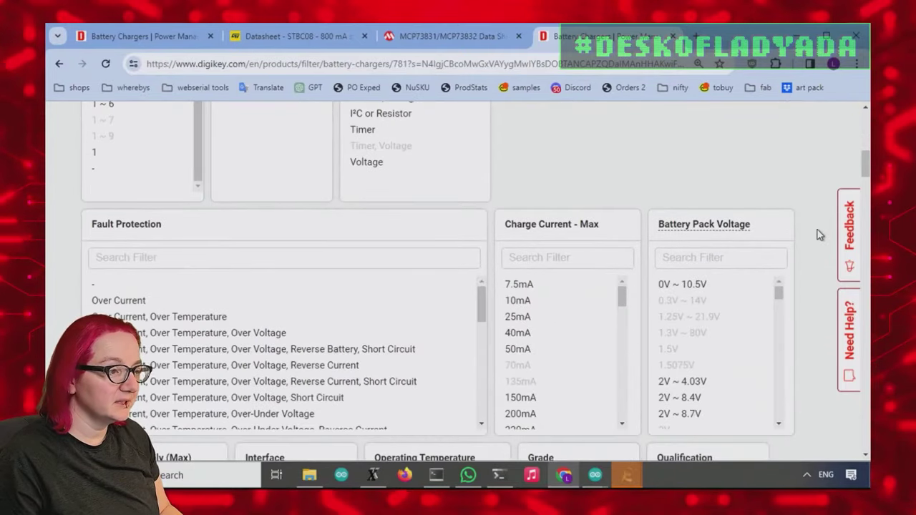
{"action": "scroll", "coordinate": [818, 234], "scroll_direction": "down", "scroll_amount": 2}
{"action": "scroll", "coordinate": [819, 234], "scroll_direction": "down", "scroll_amount": 2}
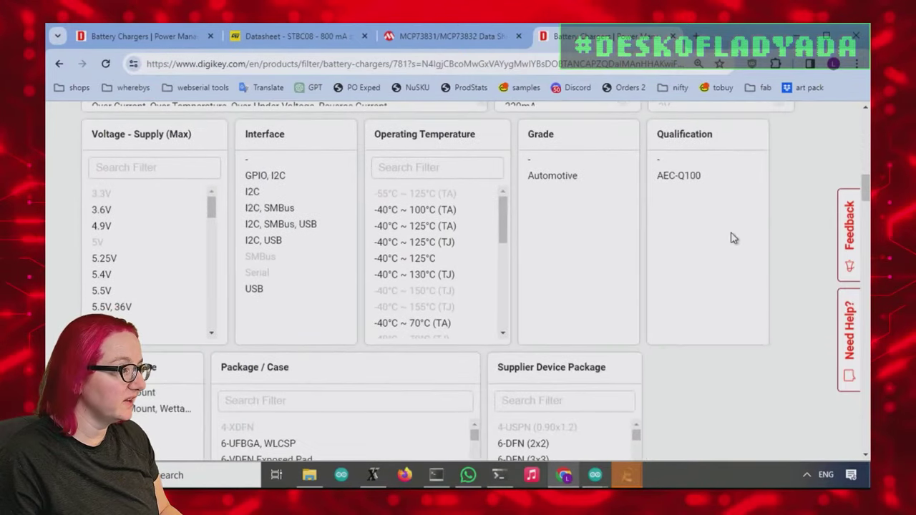
{"action": "scroll", "coordinate": [763, 345], "scroll_direction": "down", "scroll_amount": 1}
{"action": "scroll", "coordinate": [764, 347], "scroll_direction": "up", "scroll_amount": 4}
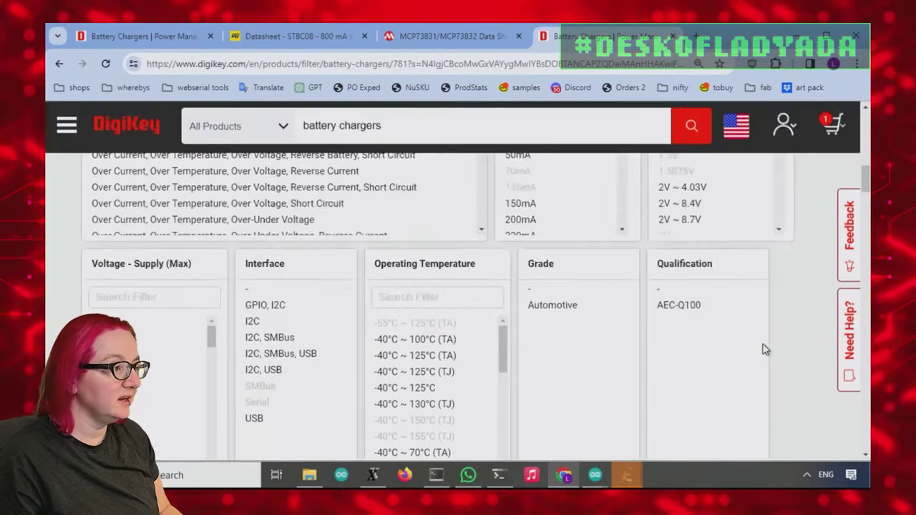
{"action": "scroll", "coordinate": [764, 350], "scroll_direction": "up", "scroll_amount": 7}
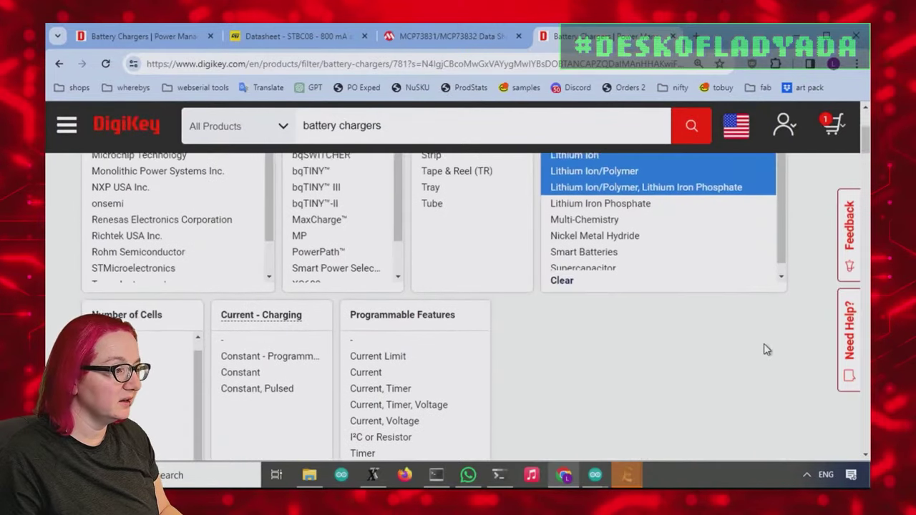
{"action": "scroll", "coordinate": [802, 337], "scroll_direction": "down", "scroll_amount": 10}
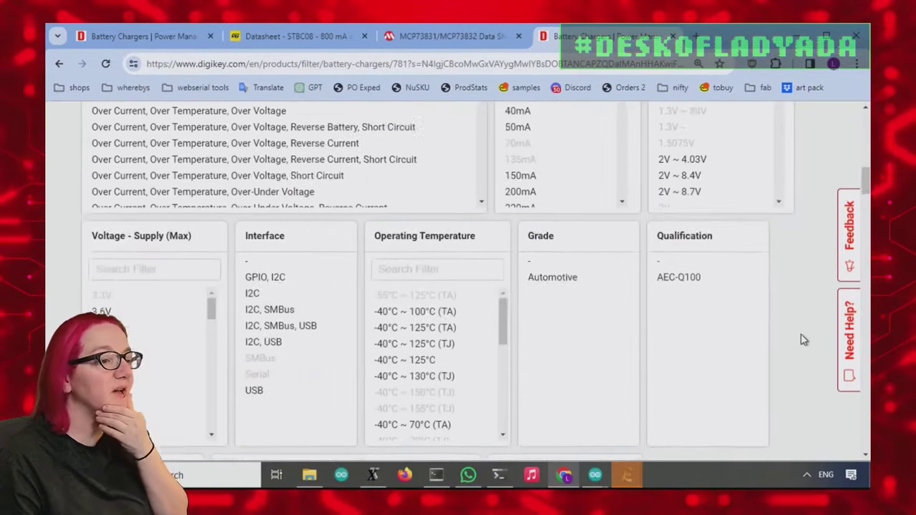
{"action": "scroll", "coordinate": [802, 338], "scroll_direction": "down", "scroll_amount": 3}
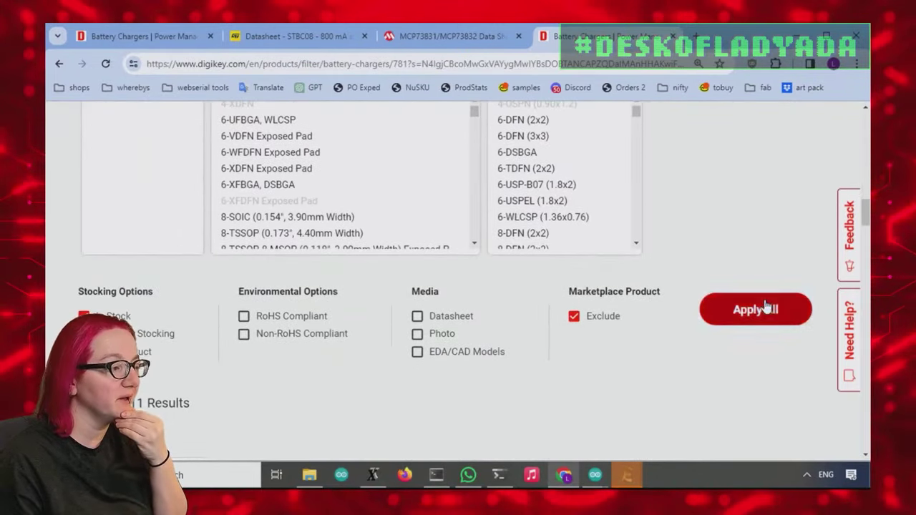
{"action": "left_click", "coordinate": [760, 309]}
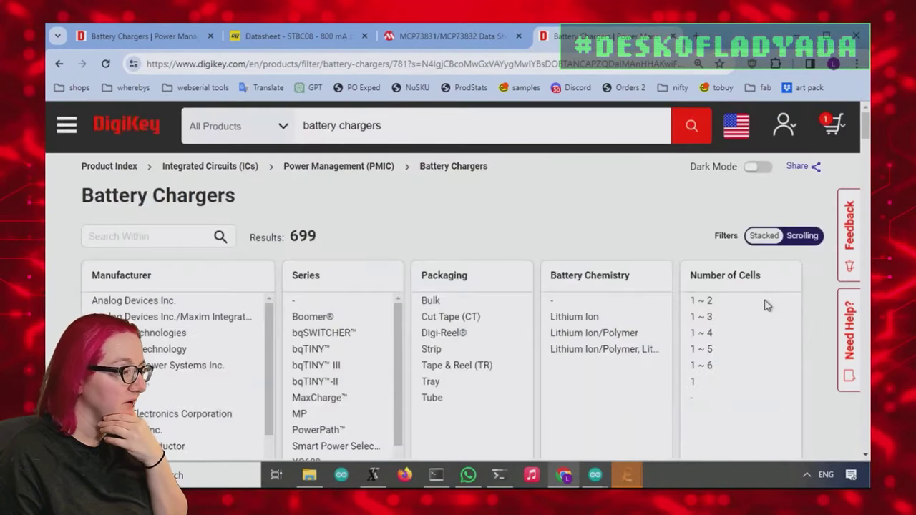
Multi-select the Charge Current - Max values from 200mA through 3A.
{"action": "scroll", "coordinate": [823, 252], "scroll_direction": "down", "scroll_amount": 5}
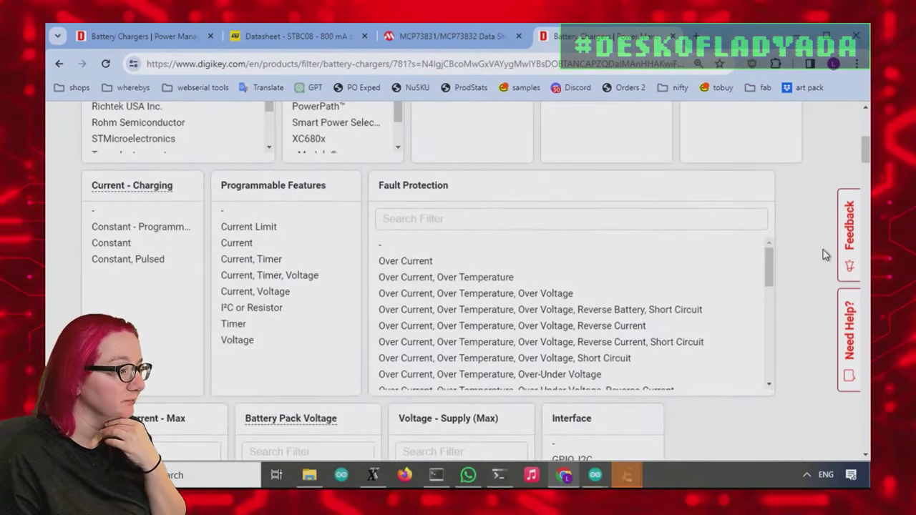
{"action": "scroll", "coordinate": [671, 276], "scroll_direction": "down", "scroll_amount": 4}
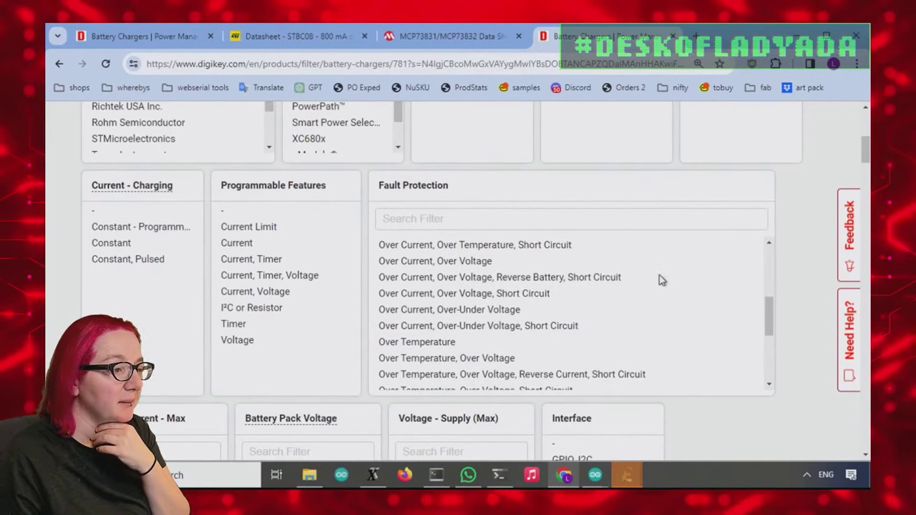
{"action": "scroll", "coordinate": [797, 268], "scroll_direction": "down", "scroll_amount": 3}
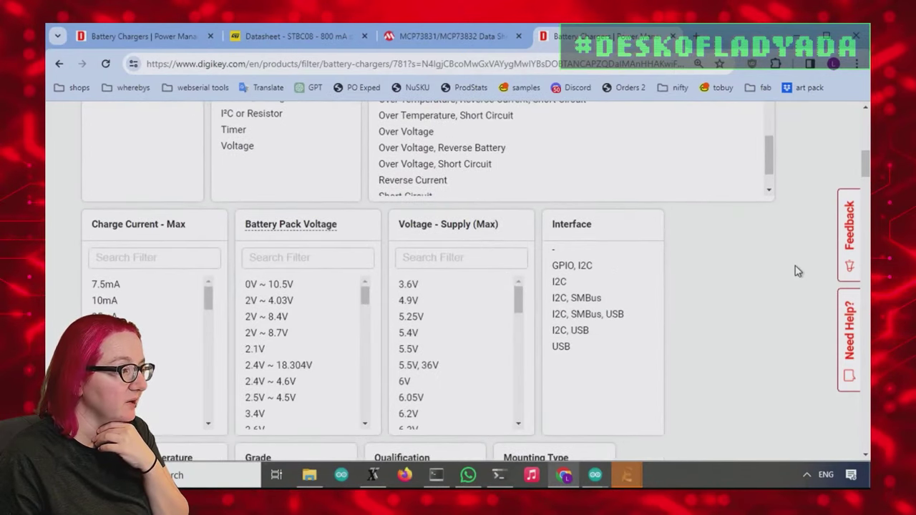
{"action": "scroll", "coordinate": [794, 268], "scroll_direction": "down", "scroll_amount": 1}
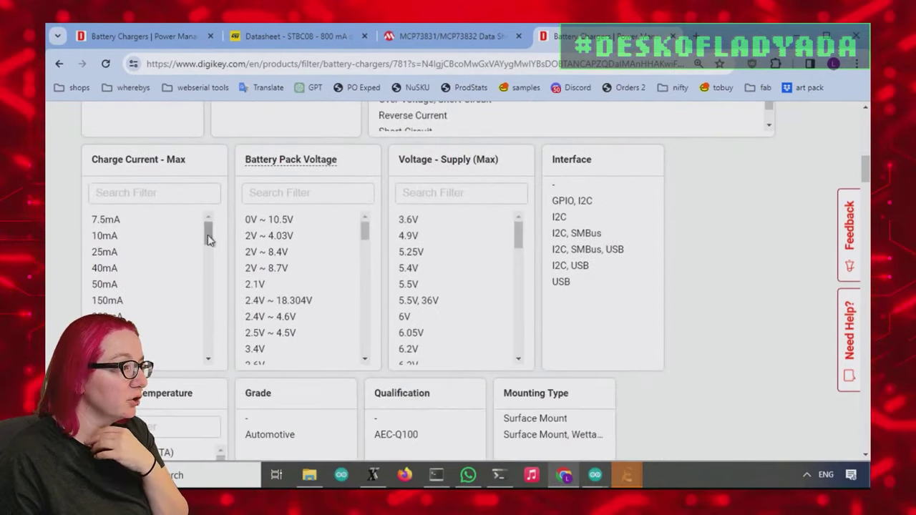
{"action": "left_click_drag", "start_coordinate": [207, 240], "coordinate": [208, 247]}
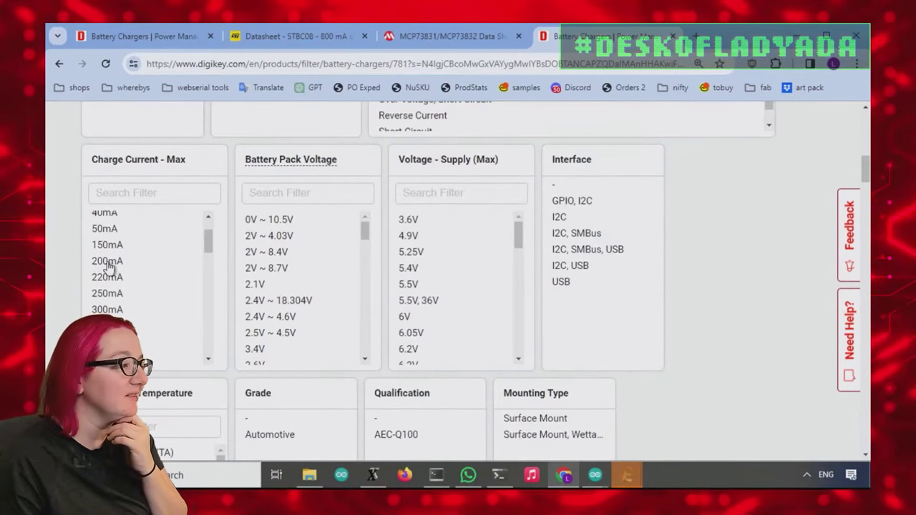
{"action": "mouse_move", "coordinate": [140, 263]}
{"action": "left_mouse_down"}
{"action": "mouse_move", "coordinate": [161, 297]}
{"action": "mouse_move", "coordinate": [146, 265]}
{"action": "left_mouse_up"}
{"action": "scroll", "coordinate": [162, 286], "scroll_direction": "down", "scroll_amount": 1}
{"action": "scroll", "coordinate": [157, 293], "scroll_direction": "down", "scroll_amount": 10}
{"action": "scroll", "coordinate": [157, 298], "scroll_direction": "up", "scroll_amount": 1}
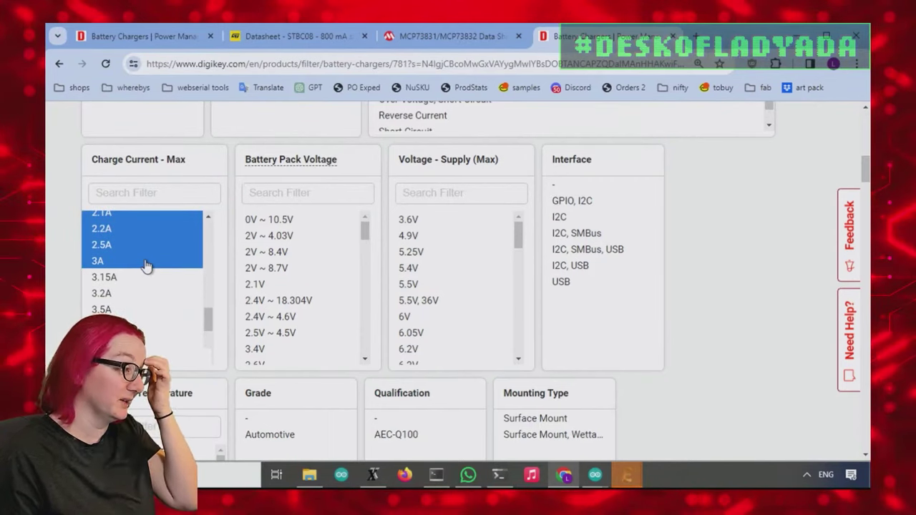
{"action": "left_click_drag", "start_coordinate": [146, 266], "coordinate": [146, 266]}
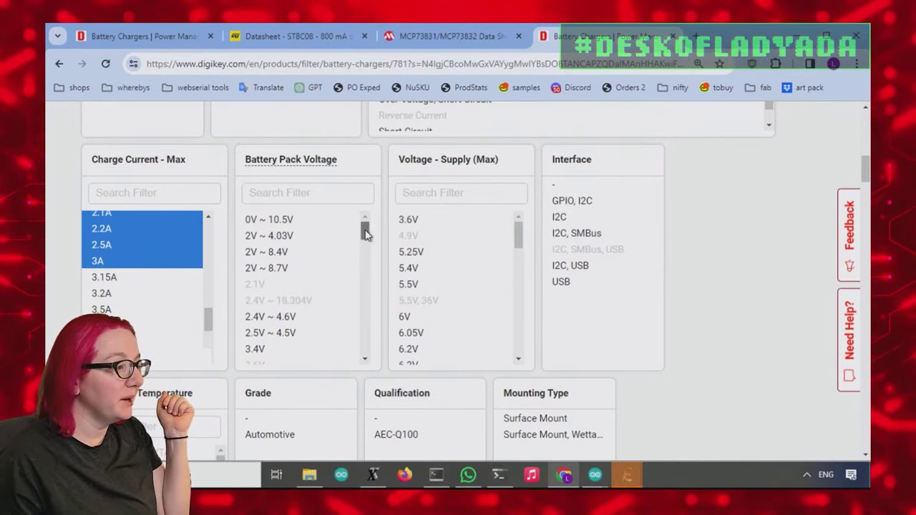
{"action": "left_click_drag", "start_coordinate": [363, 231], "coordinate": [361, 259]}
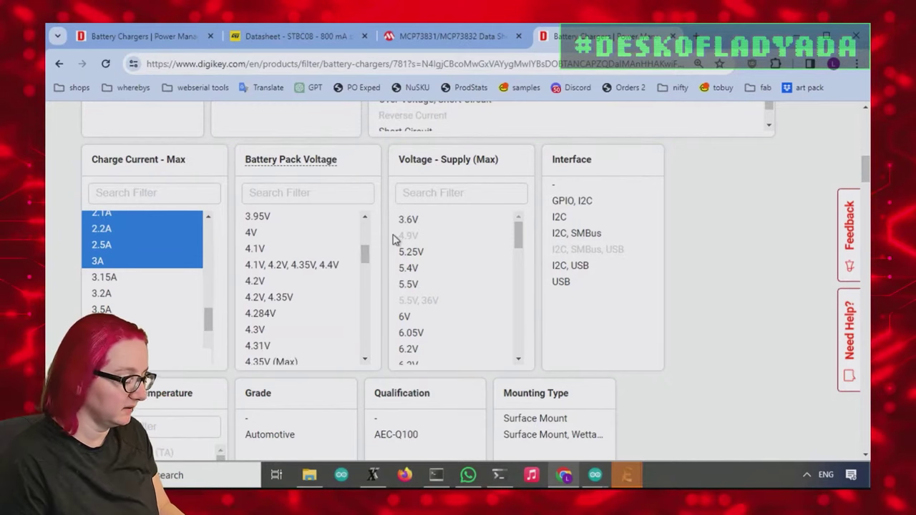
Open adafruit.com in a new tab, search for 'lipoly', and view page two of the results.
{"action": "key", "text": "ctrl+t"}
{"action": "type", "text": "ada"}
{"action": "key", "text": "Return"}
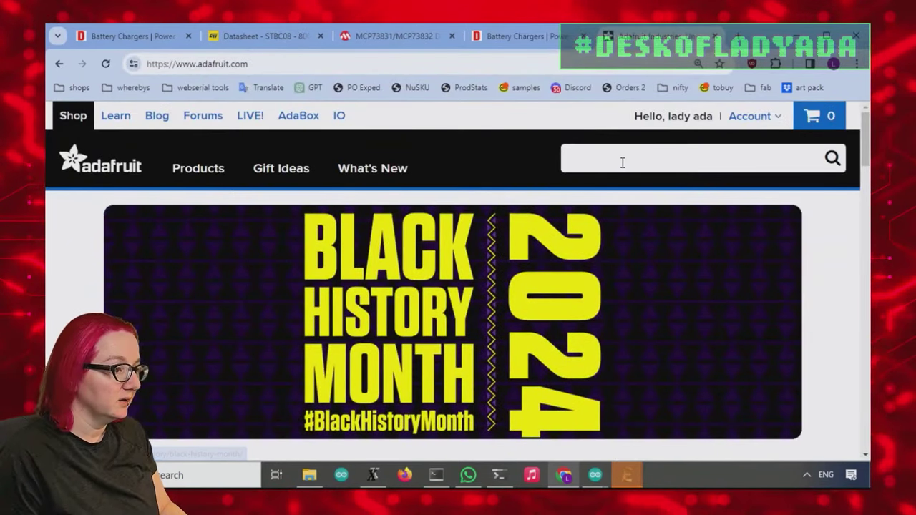
{"action": "left_click", "coordinate": [621, 159]}
{"action": "type", "text": "3"}
{"action": "key", "text": "BackSpace"}
{"action": "type", "text": "lipoly"}
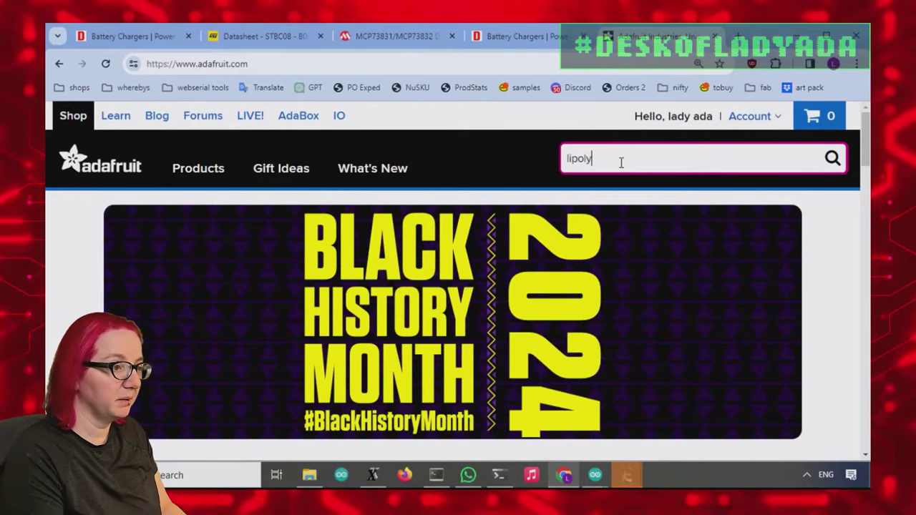
{"action": "key", "text": "Return"}
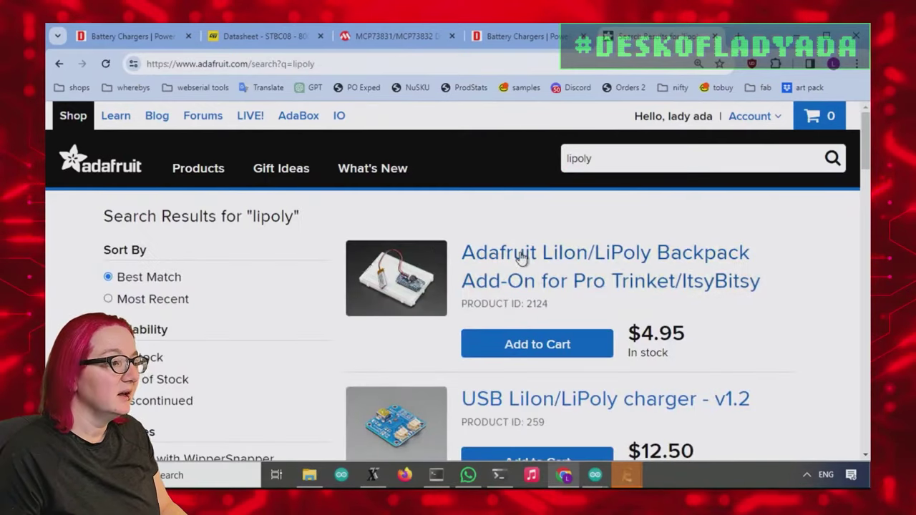
{"action": "scroll", "coordinate": [522, 262], "scroll_direction": "down", "scroll_amount": 11}
{"action": "scroll", "coordinate": [521, 262], "scroll_direction": "down", "scroll_amount": 6}
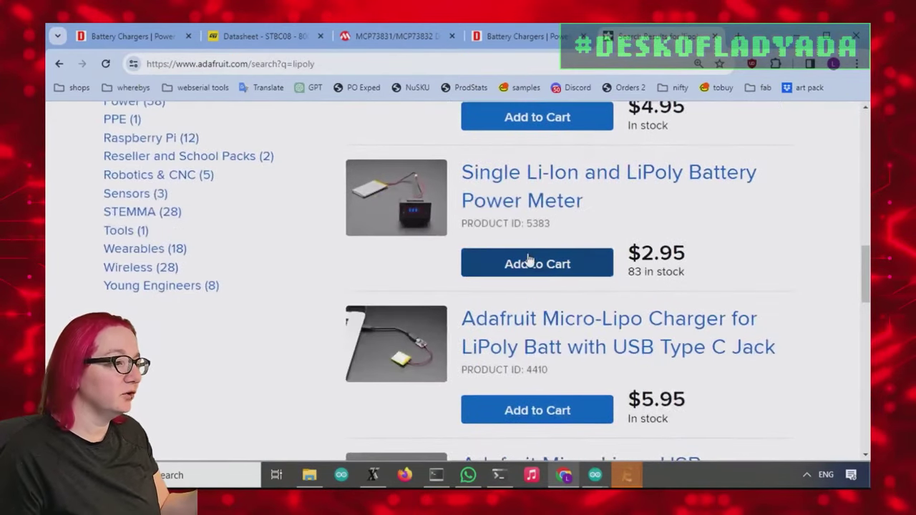
{"action": "scroll", "coordinate": [756, 276], "scroll_direction": "down", "scroll_amount": 5}
{"action": "left_click", "coordinate": [515, 240]}
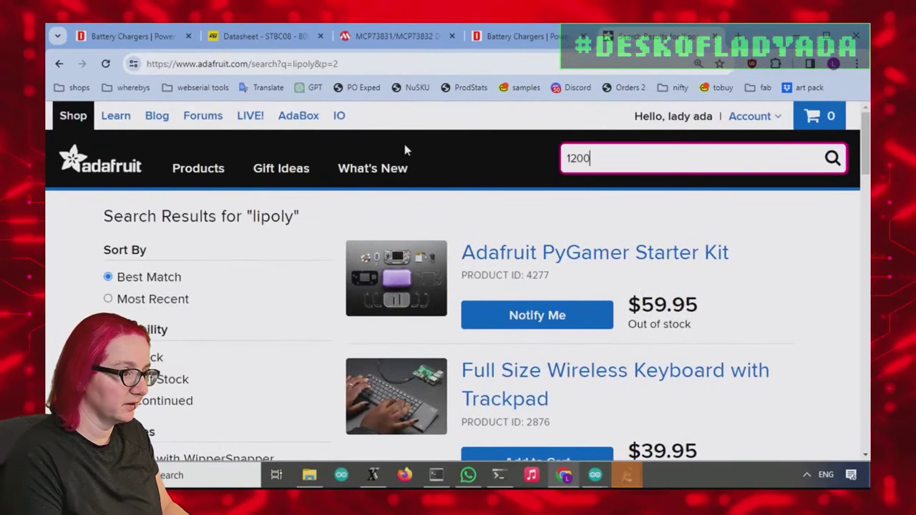
Search Adafruit for '1200' and view the 3.7v 1200mAh Lithium Ion Polymer Battery.
{"action": "key", "text": "Return"}
{"action": "left_click", "coordinate": [563, 158]}
{"action": "type", "text": "1200"}
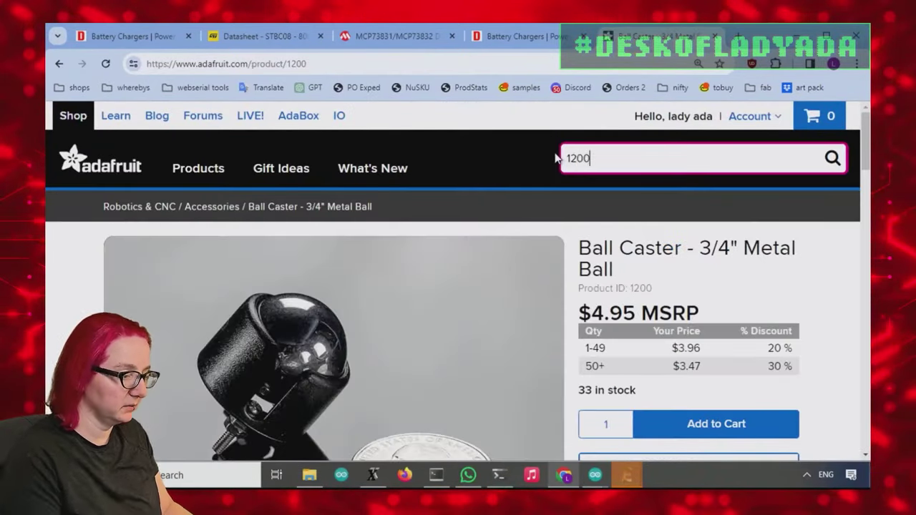
{"action": "key", "text": "Return"}
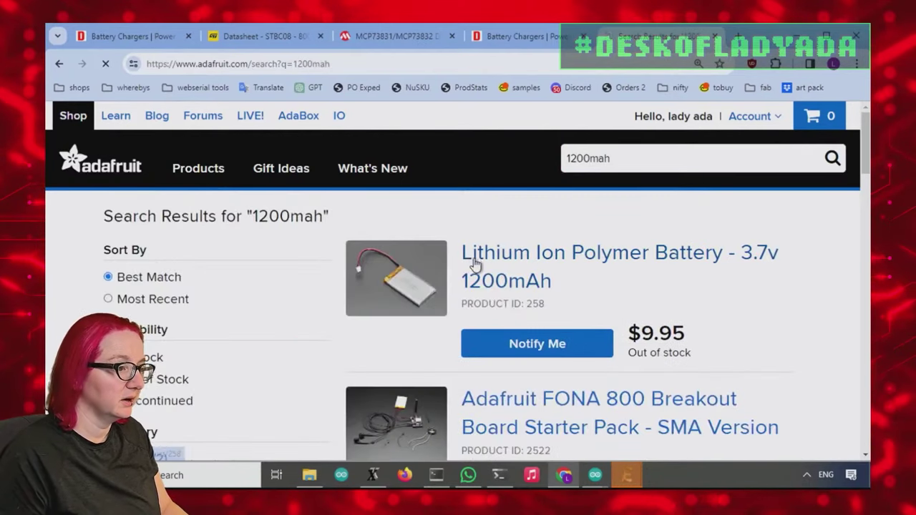
{"action": "left_click", "coordinate": [475, 263]}
{"action": "scroll", "coordinate": [443, 239], "scroll_direction": "down", "scroll_amount": 3}
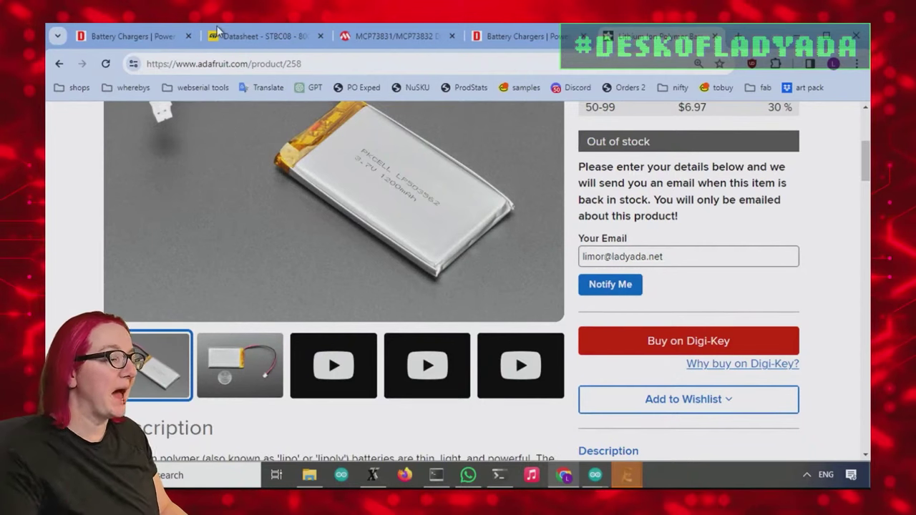
{"action": "left_click", "coordinate": [517, 37]}
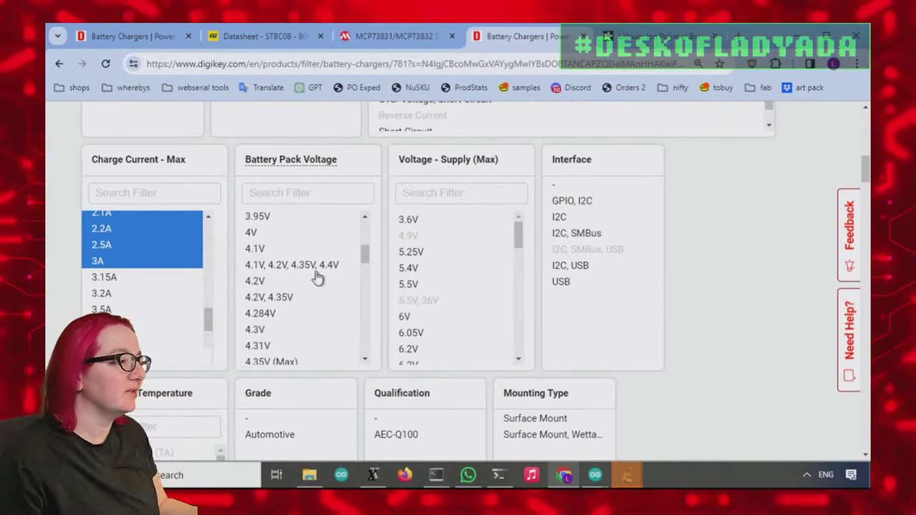
Select the 4.1V/4.2V/4.35V/4.4V, 4.2V and 4.2V/4.35V battery pack voltages.
{"action": "scroll", "coordinate": [317, 275], "scroll_direction": "up", "scroll_amount": 1}
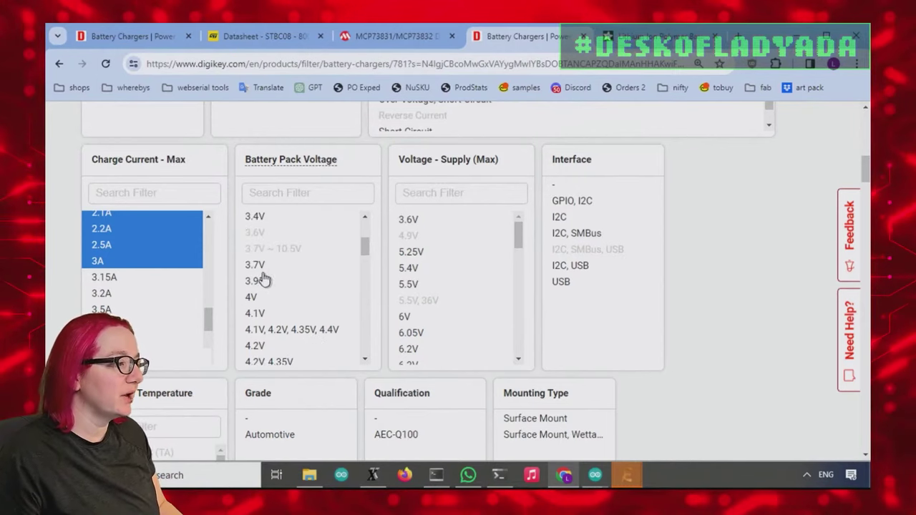
{"action": "scroll", "coordinate": [319, 265], "scroll_direction": "down", "scroll_amount": 2}
{"action": "left_click", "coordinate": [302, 256]}
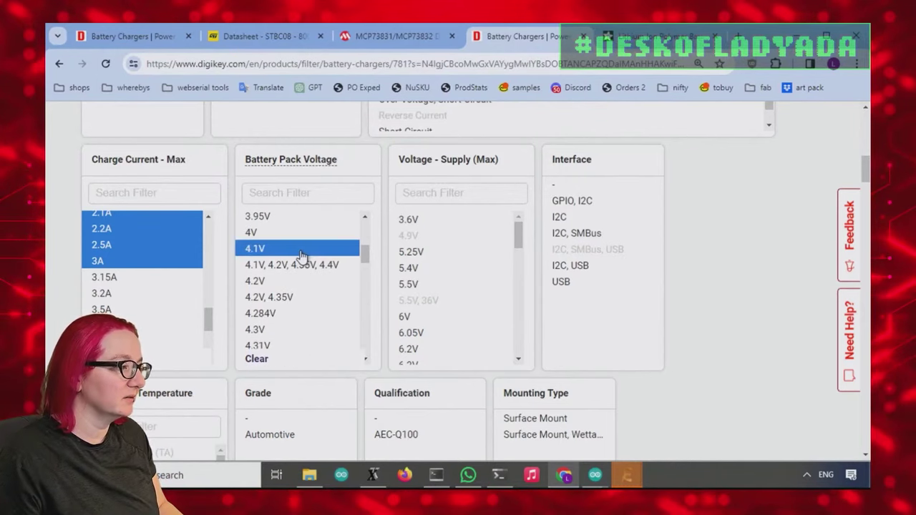
{"action": "left_click_drag", "start_coordinate": [305, 269], "coordinate": [309, 301]}
{"action": "scroll", "coordinate": [312, 302], "scroll_direction": "down", "scroll_amount": 5}
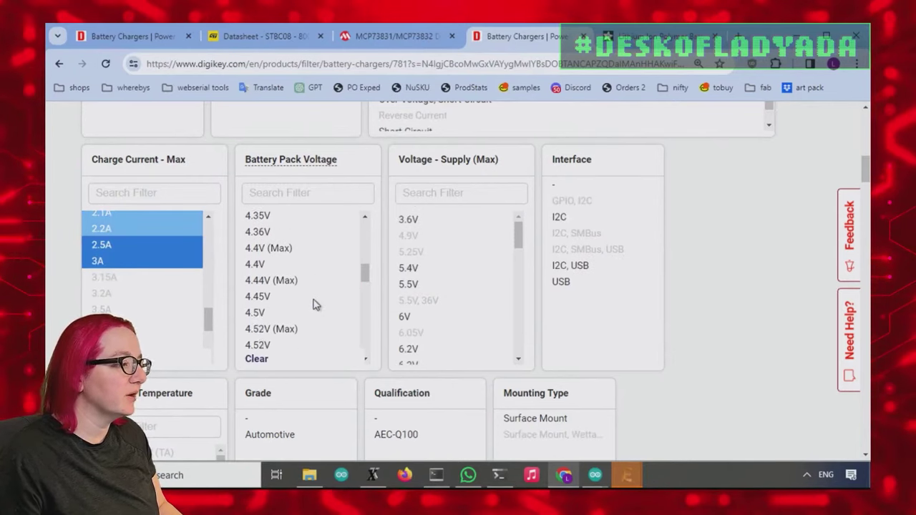
{"action": "scroll", "coordinate": [315, 303], "scroll_direction": "down", "scroll_amount": 5}
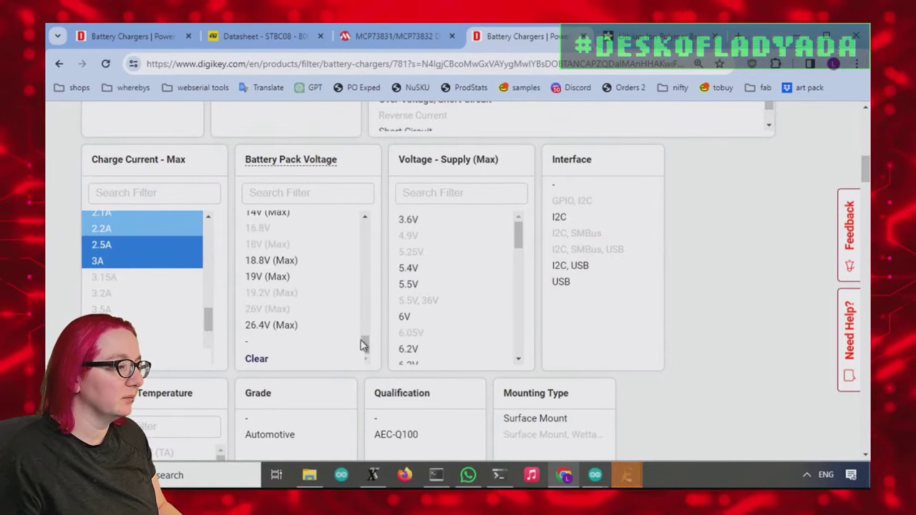
{"action": "left_click_drag", "start_coordinate": [364, 344], "coordinate": [380, 229]}
Pick the unspecified '-' entry in the Interface filter.
{"action": "scroll", "coordinate": [307, 293], "scroll_direction": "down", "scroll_amount": 4}
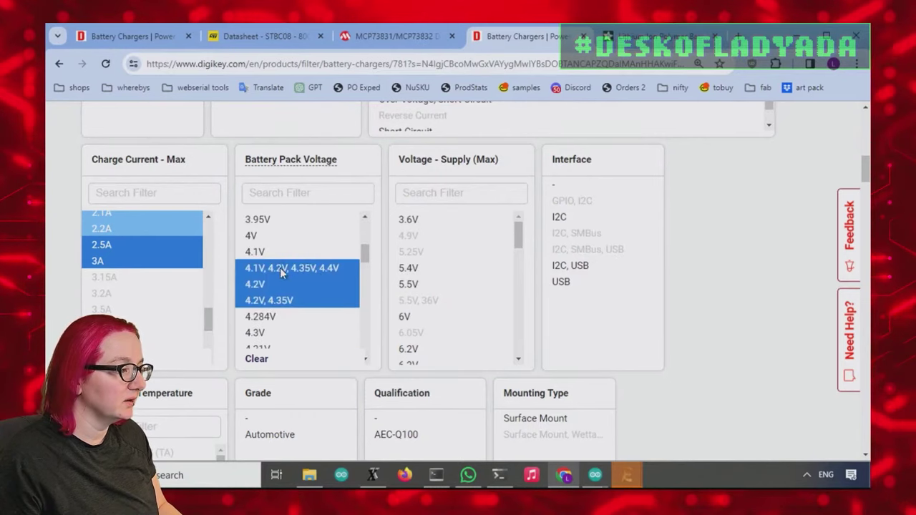
{"action": "scroll", "coordinate": [720, 257], "scroll_direction": "down", "scroll_amount": 1}
{"action": "scroll", "coordinate": [721, 257], "scroll_direction": "up", "scroll_amount": 2}
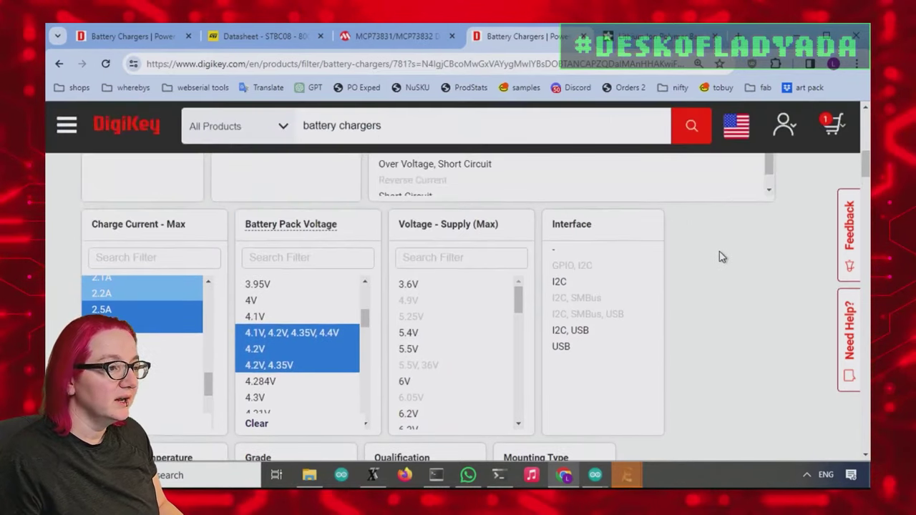
{"action": "left_click", "coordinate": [585, 251]}
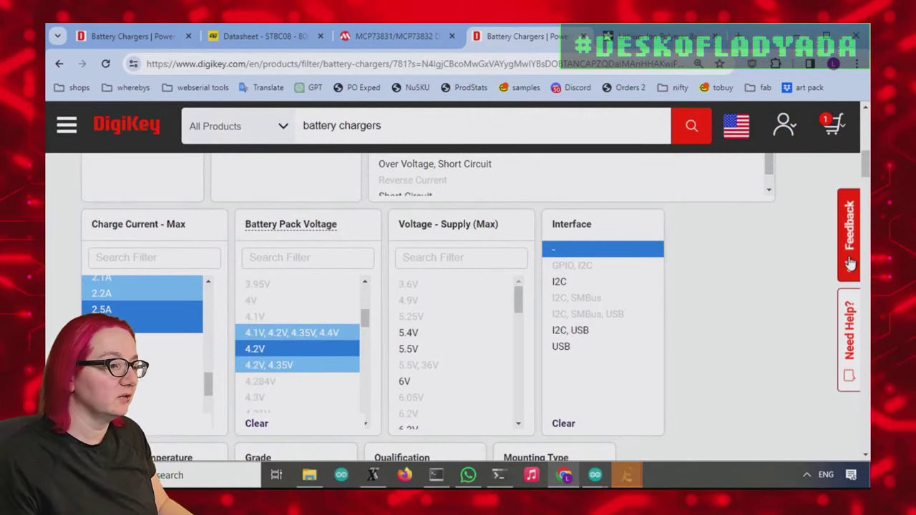
Apply all the chosen filters to narrow the battery charger results to 172 parts.
{"action": "scroll", "coordinate": [761, 302], "scroll_direction": "down", "scroll_amount": 10}
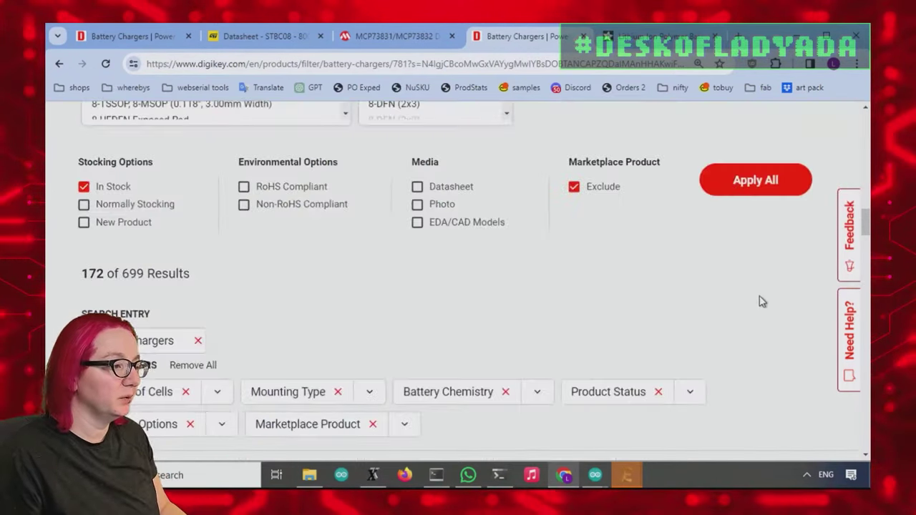
{"action": "left_click", "coordinate": [755, 179]}
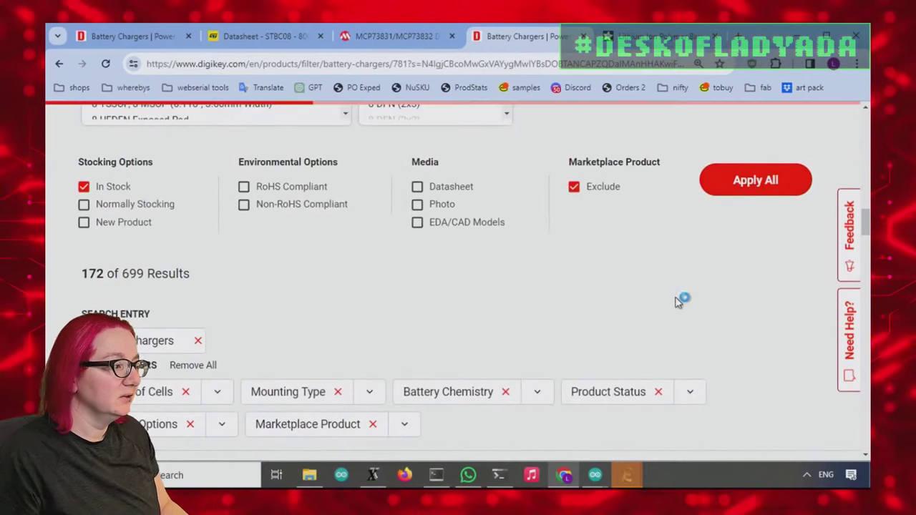
{"action": "scroll", "coordinate": [795, 279], "scroll_direction": "down", "scroll_amount": 2}
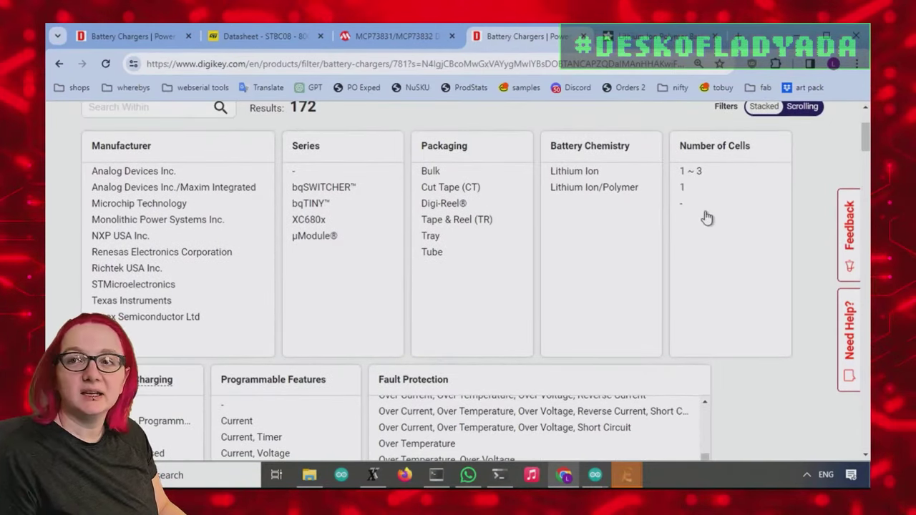
{"action": "scroll", "coordinate": [732, 200], "scroll_direction": "down", "scroll_amount": 3}
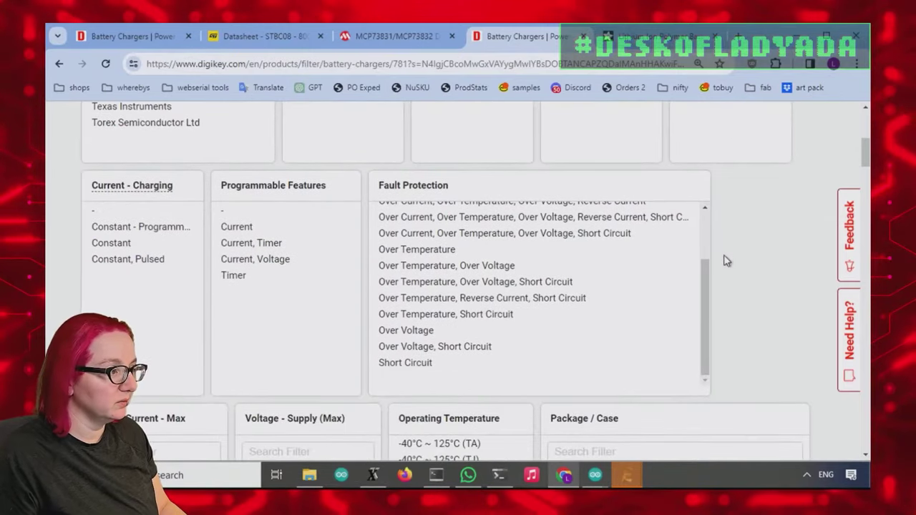
{"action": "scroll", "coordinate": [793, 273], "scroll_direction": "down", "scroll_amount": 3}
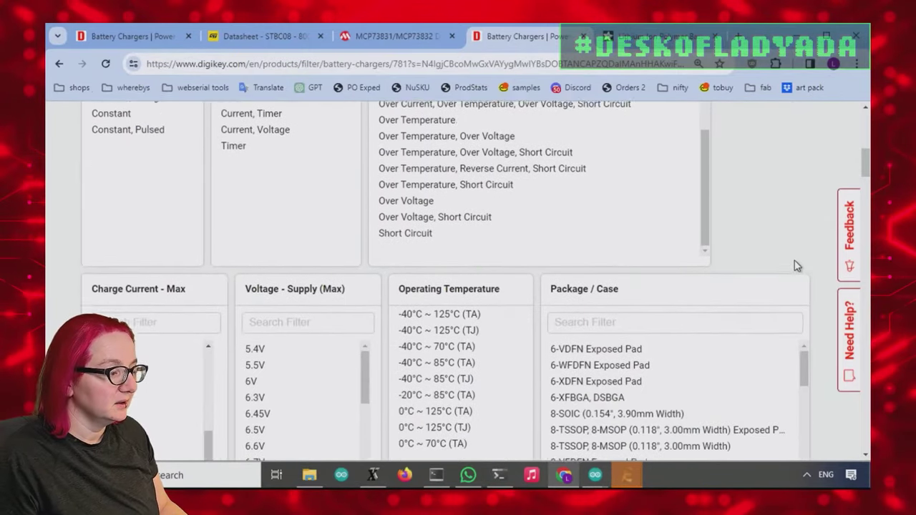
Scroll to the results table led by Microchip MCP73811, MCP73812 and MCP73831 SOT23-5 chargers.
{"action": "scroll", "coordinate": [793, 243], "scroll_direction": "up", "scroll_amount": 6}
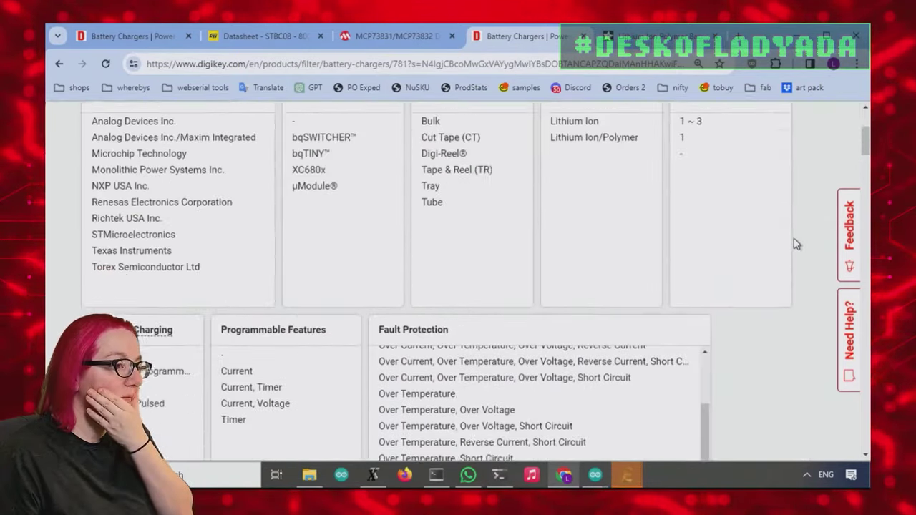
{"action": "scroll", "coordinate": [727, 214], "scroll_direction": "down", "scroll_amount": 6}
{"action": "scroll", "coordinate": [733, 252], "scroll_direction": "down", "scroll_amount": 6}
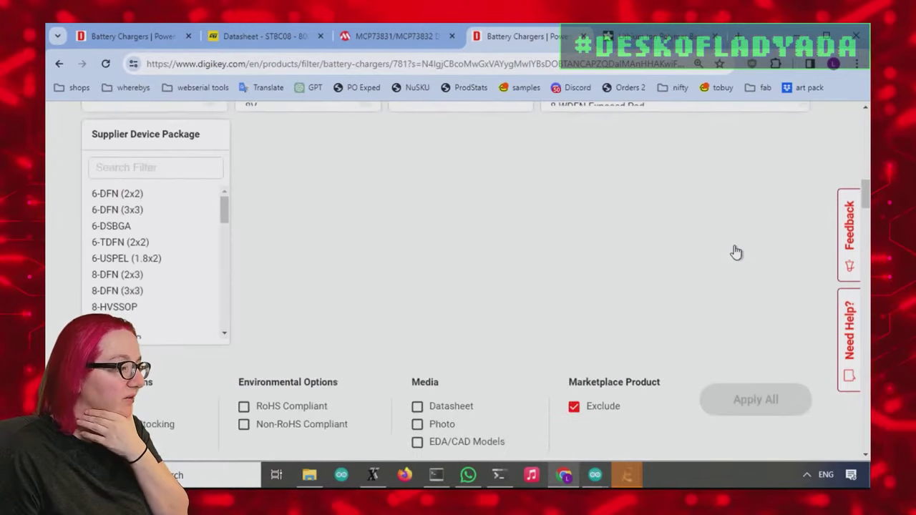
{"action": "scroll", "coordinate": [563, 247], "scroll_direction": "up", "scroll_amount": 2}
{"action": "scroll", "coordinate": [563, 247], "scroll_direction": "up", "scroll_amount": 2}
{"action": "left_click_drag", "start_coordinate": [368, 189], "coordinate": [365, 260]}
{"action": "scroll", "coordinate": [358, 368], "scroll_direction": "up", "scroll_amount": 2}
{"action": "left_click_drag", "start_coordinate": [372, 374], "coordinate": [382, 303]}
{"action": "left_click_drag", "start_coordinate": [204, 375], "coordinate": [213, 350]}
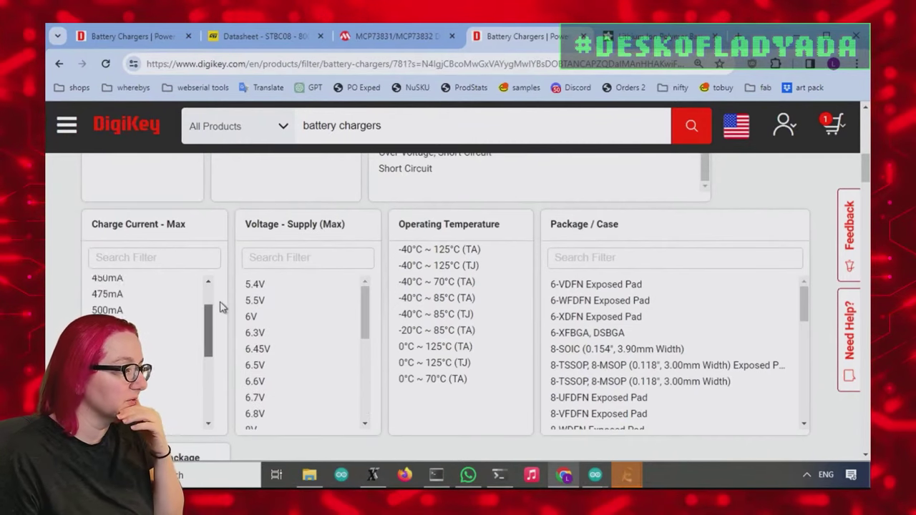
{"action": "scroll", "coordinate": [220, 303], "scroll_direction": "up", "scroll_amount": 3}
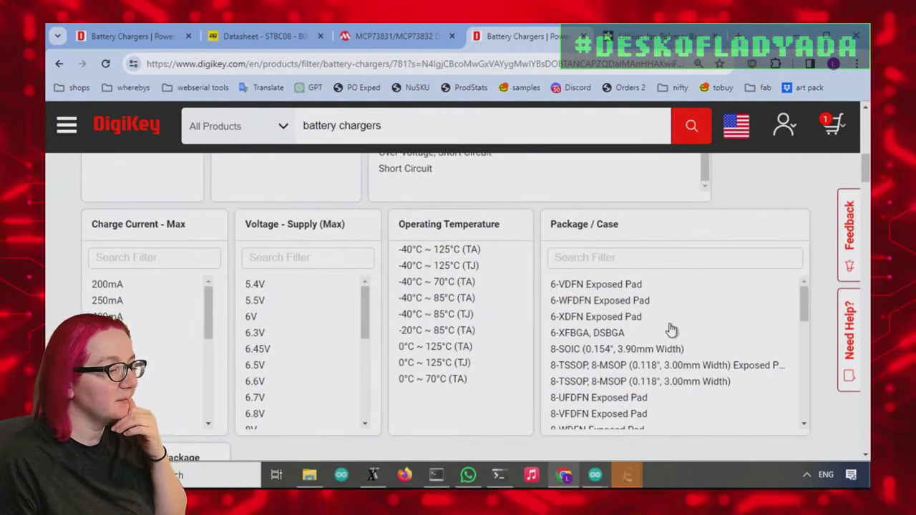
{"action": "scroll", "coordinate": [608, 300], "scroll_direction": "down", "scroll_amount": 10}
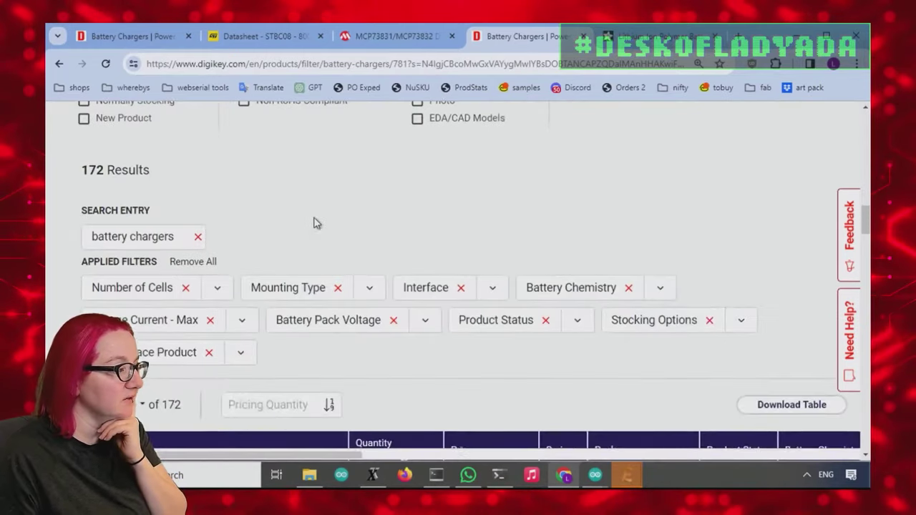
{"action": "scroll", "coordinate": [320, 223], "scroll_direction": "down", "scroll_amount": 3}
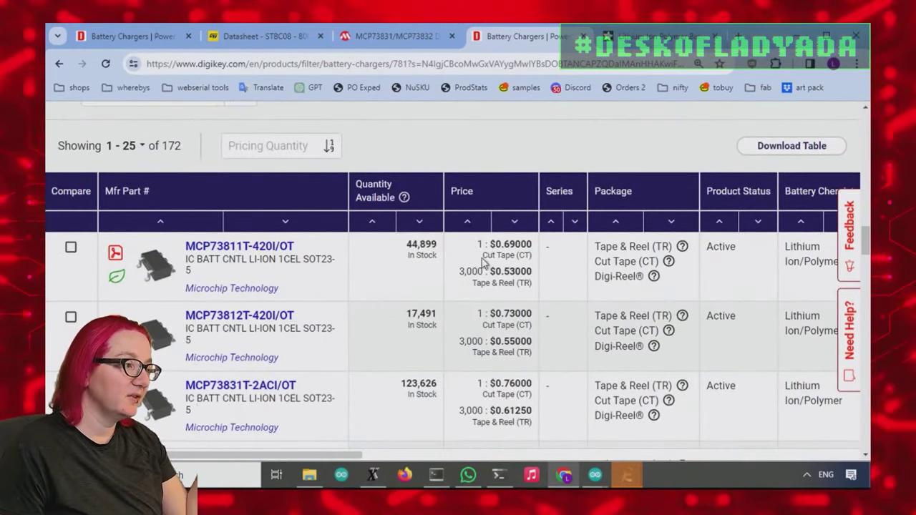
{"action": "scroll", "coordinate": [465, 279], "scroll_direction": "up", "scroll_amount": 1}
{"action": "scroll", "coordinate": [373, 207], "scroll_direction": "down", "scroll_amount": 2}
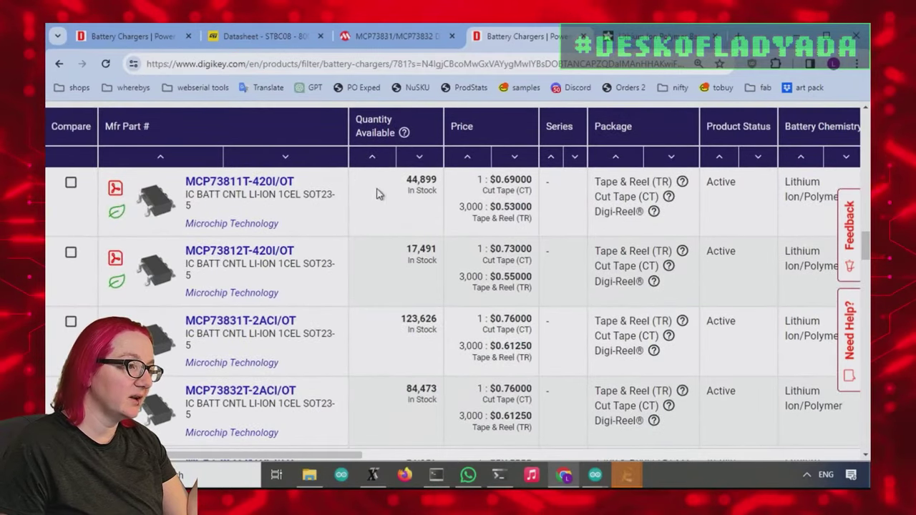
{"action": "scroll", "coordinate": [389, 327], "scroll_direction": "down", "scroll_amount": 2}
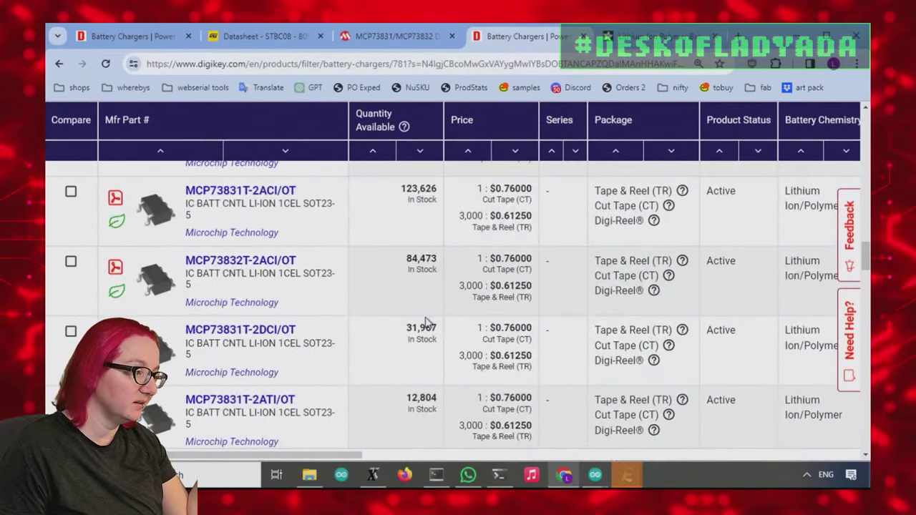
{"action": "scroll", "coordinate": [428, 323], "scroll_direction": "down", "scroll_amount": 6}
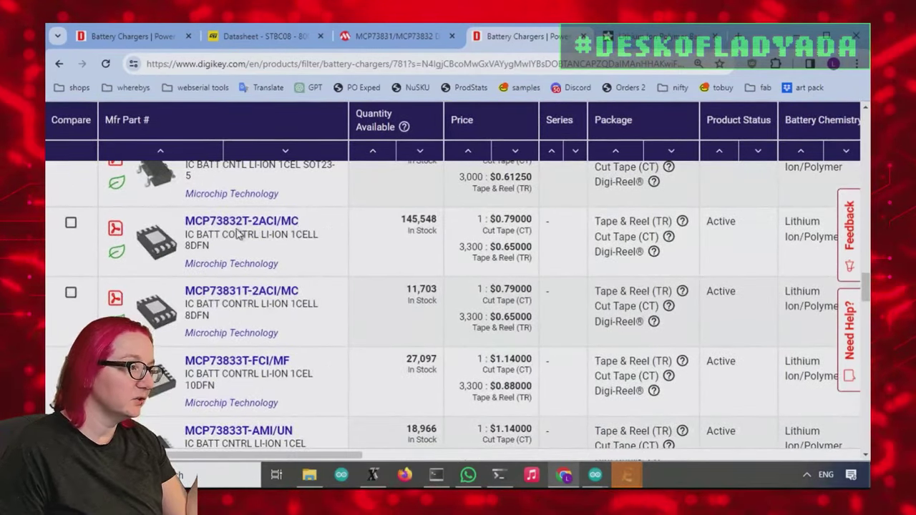
{"action": "scroll", "coordinate": [418, 266], "scroll_direction": "down", "scroll_amount": 2}
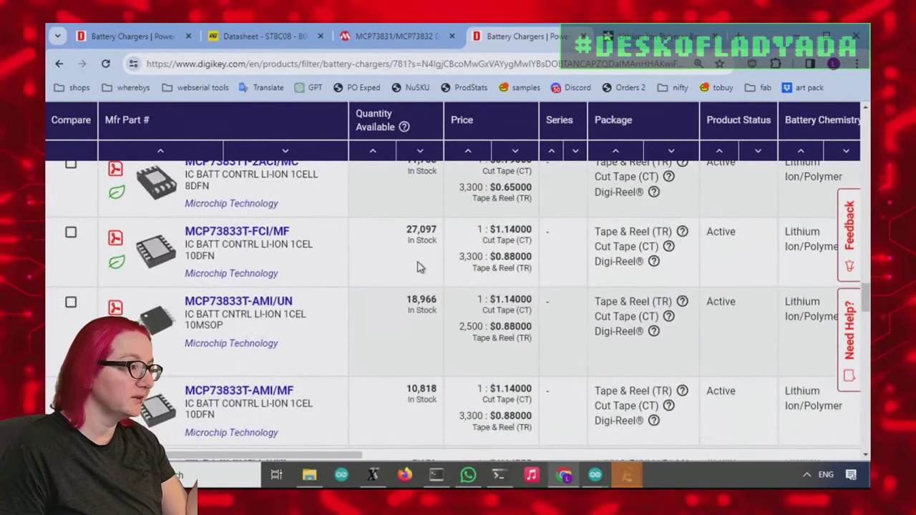
{"action": "scroll", "coordinate": [355, 260], "scroll_direction": "down", "scroll_amount": 3}
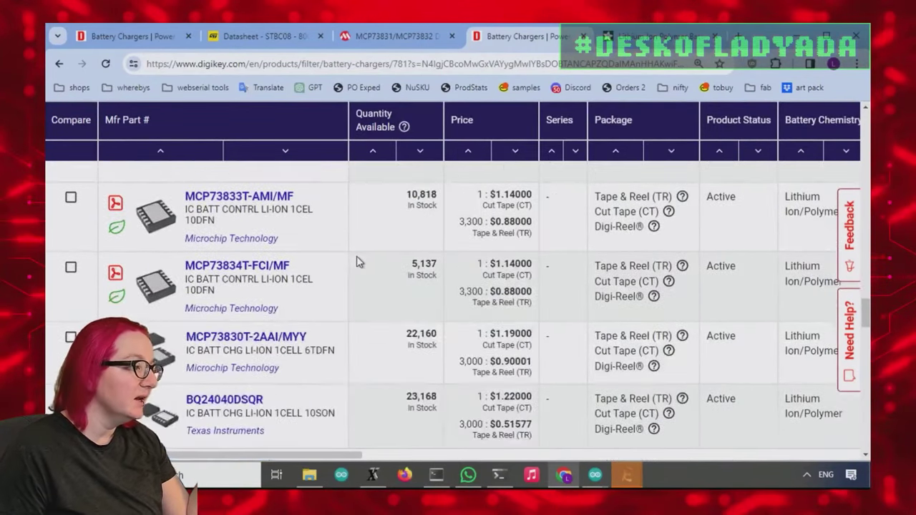
{"action": "scroll", "coordinate": [357, 262], "scroll_direction": "down", "scroll_amount": 3}
{"action": "mouse_move", "coordinate": [172, 224]}
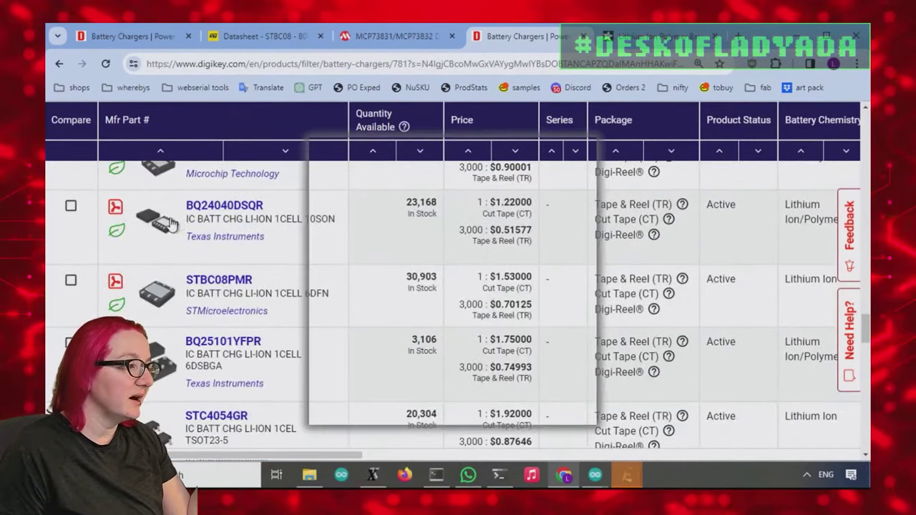
{"action": "left_click", "coordinate": [116, 208]}
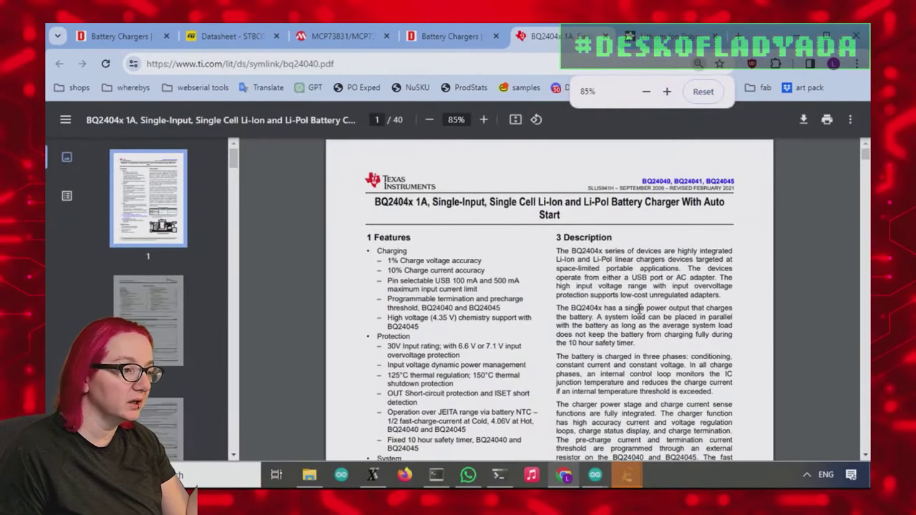
{"action": "scroll", "coordinate": [518, 258], "scroll_direction": "down", "scroll_amount": 3}
{"action": "scroll", "coordinate": [758, 301], "scroll_direction": "down", "scroll_amount": 2}
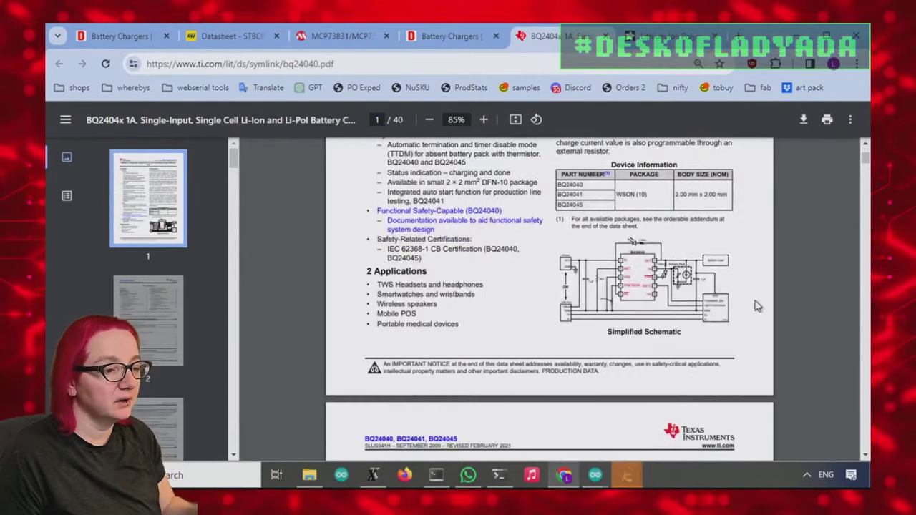
{"action": "scroll", "coordinate": [617, 266], "scroll_direction": "up", "scroll_amount": 5, "text": "ctrl"}
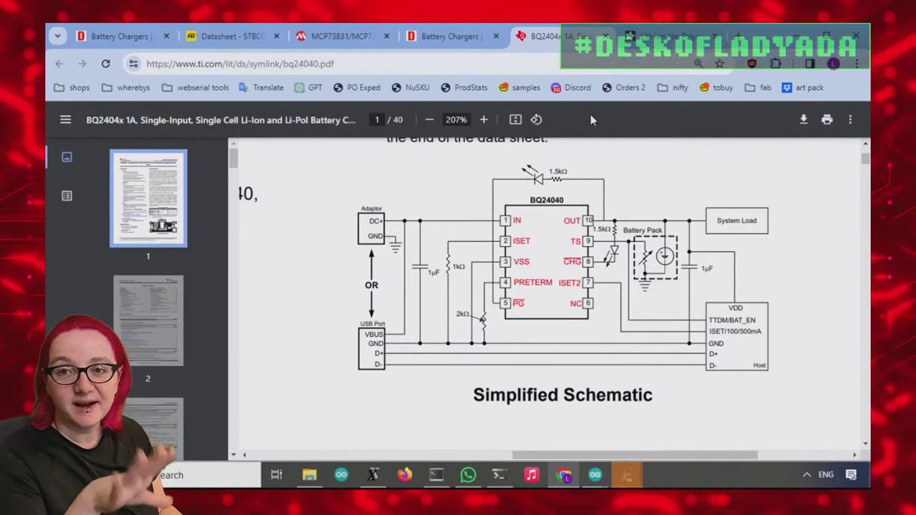
{"action": "key", "text": "ctrl+w"}
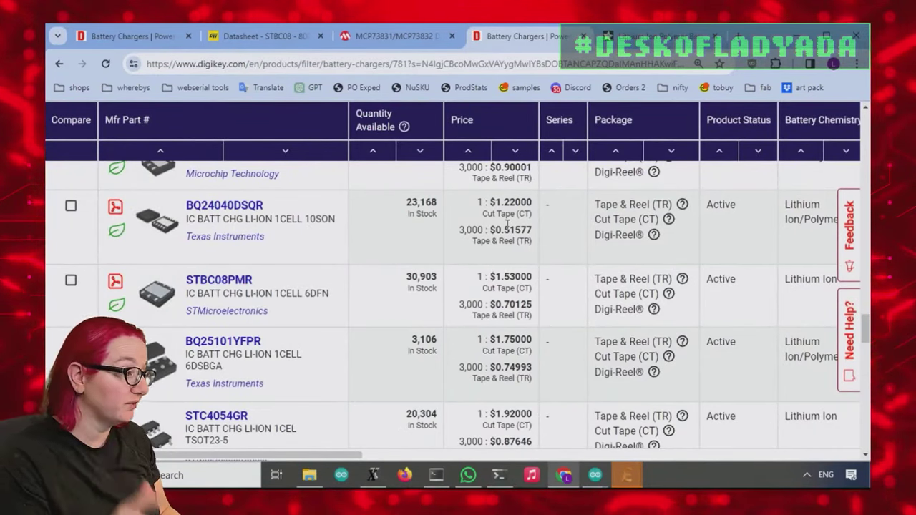
Open the STC4054GR datasheet and page toward its Electrical characteristics.
{"action": "scroll", "coordinate": [303, 292], "scroll_direction": "down", "scroll_amount": 3}
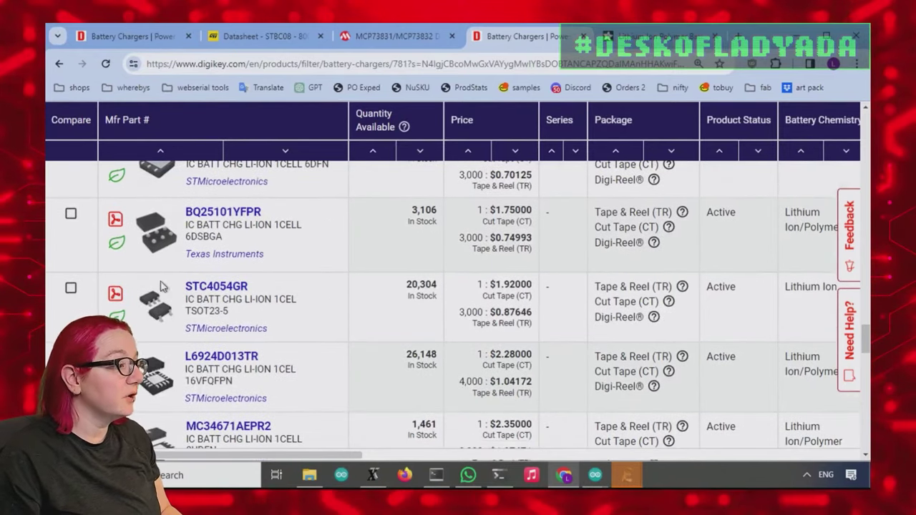
{"action": "left_click", "coordinate": [116, 296]}
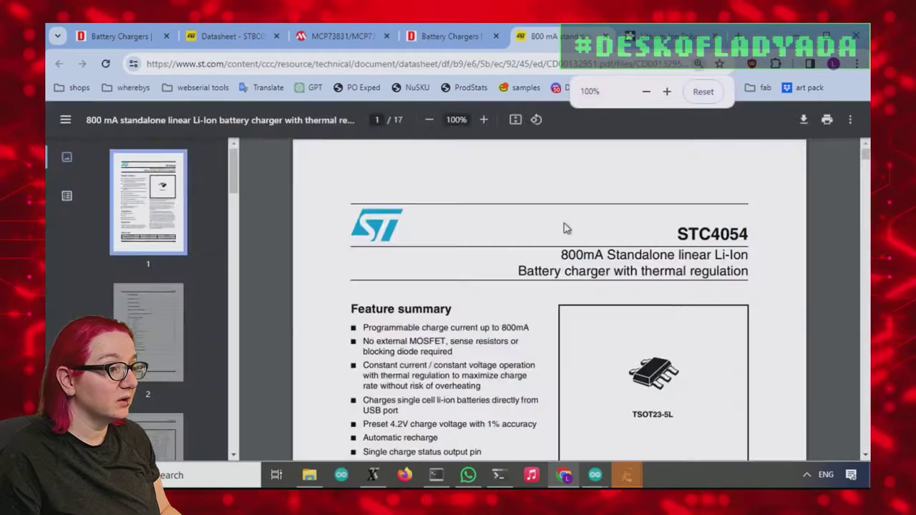
{"action": "scroll", "coordinate": [681, 217], "scroll_direction": "down", "scroll_amount": 1}
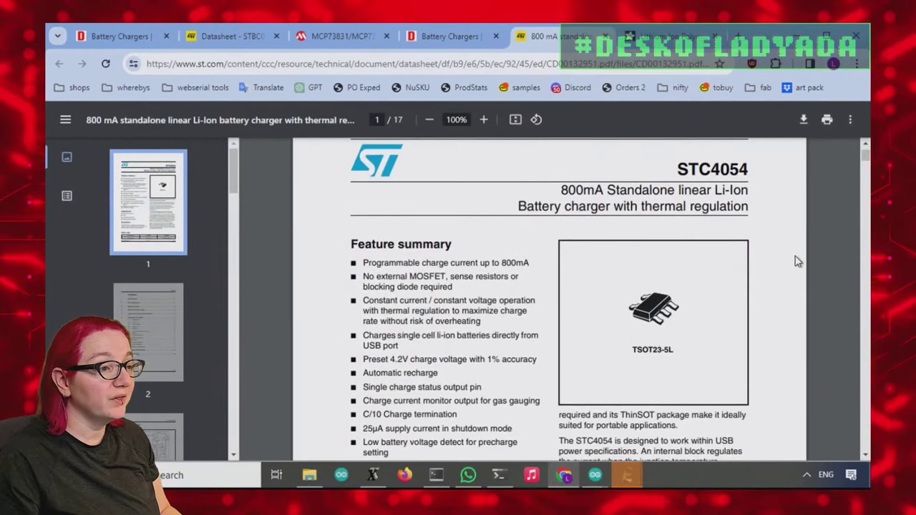
{"action": "scroll", "coordinate": [799, 259], "scroll_direction": "down", "scroll_amount": 1}
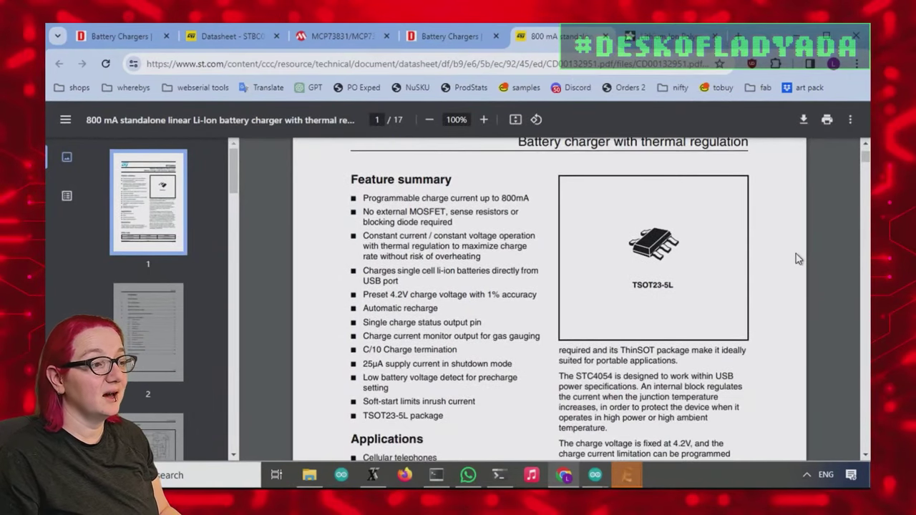
{"action": "scroll", "coordinate": [798, 259], "scroll_direction": "down", "scroll_amount": 12}
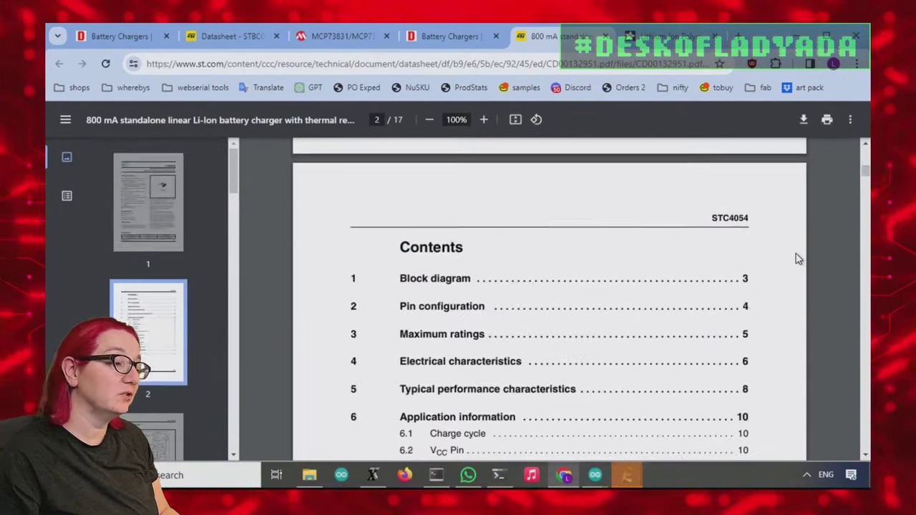
{"action": "scroll", "coordinate": [799, 259], "scroll_direction": "down", "scroll_amount": 10}
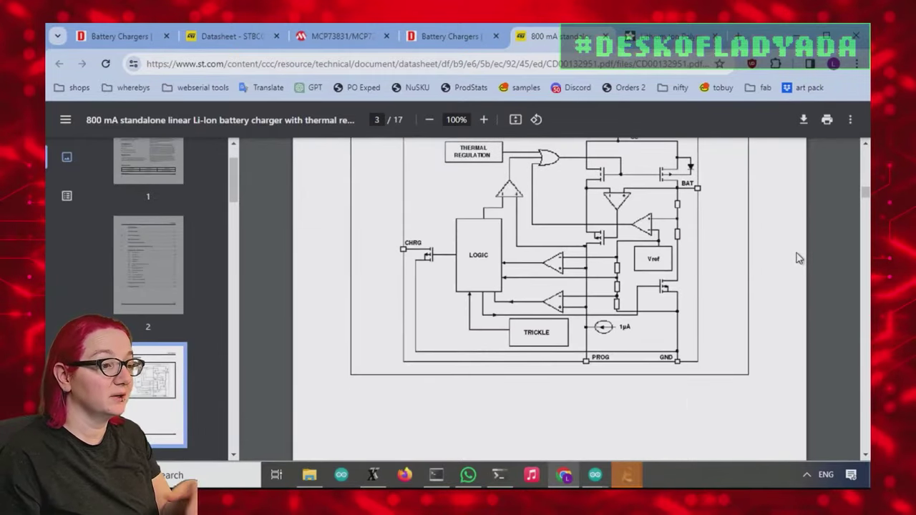
{"action": "scroll", "coordinate": [798, 259], "scroll_direction": "down", "scroll_amount": 2}
{"action": "scroll", "coordinate": [799, 259], "scroll_direction": "down", "scroll_amount": 8}
Select the -0.3 to 10 V Vcc absolute maximum rating in Table 2.
{"action": "scroll", "coordinate": [798, 259], "scroll_direction": "up", "scroll_amount": 1}
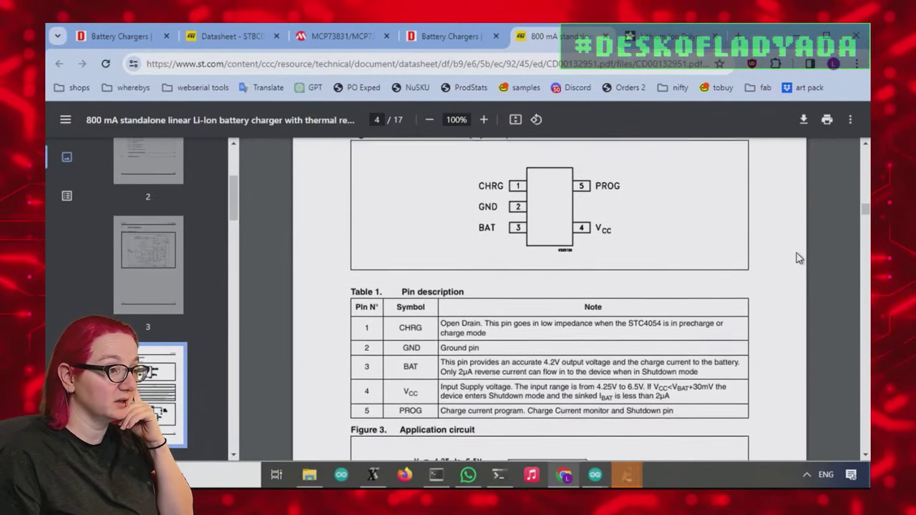
{"action": "scroll", "coordinate": [799, 259], "scroll_direction": "down", "scroll_amount": 3}
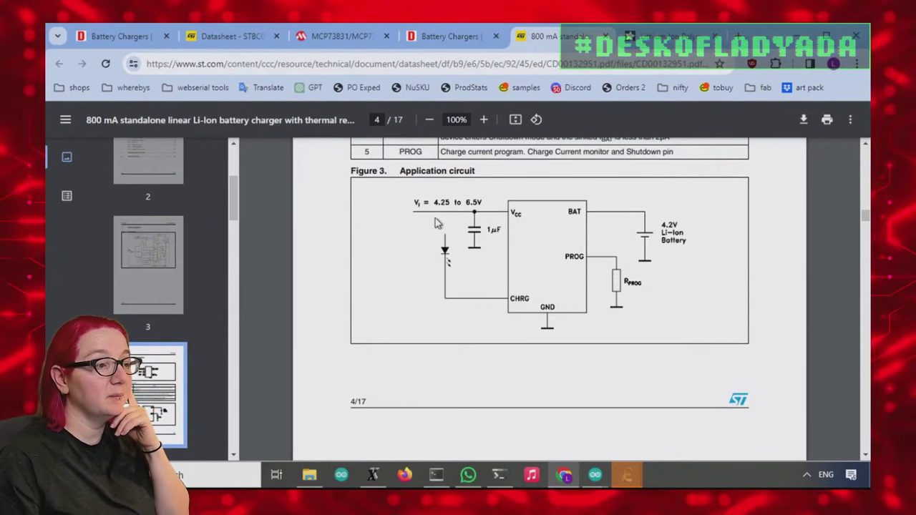
{"action": "scroll", "coordinate": [644, 262], "scroll_direction": "down", "scroll_amount": 5}
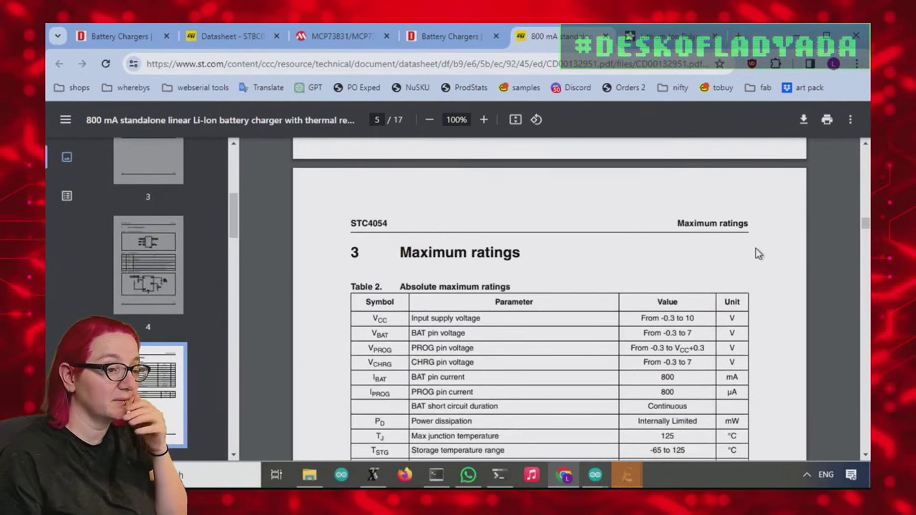
{"action": "scroll", "coordinate": [756, 253], "scroll_direction": "down", "scroll_amount": 1}
{"action": "scroll", "coordinate": [785, 258], "scroll_direction": "down", "scroll_amount": 6}
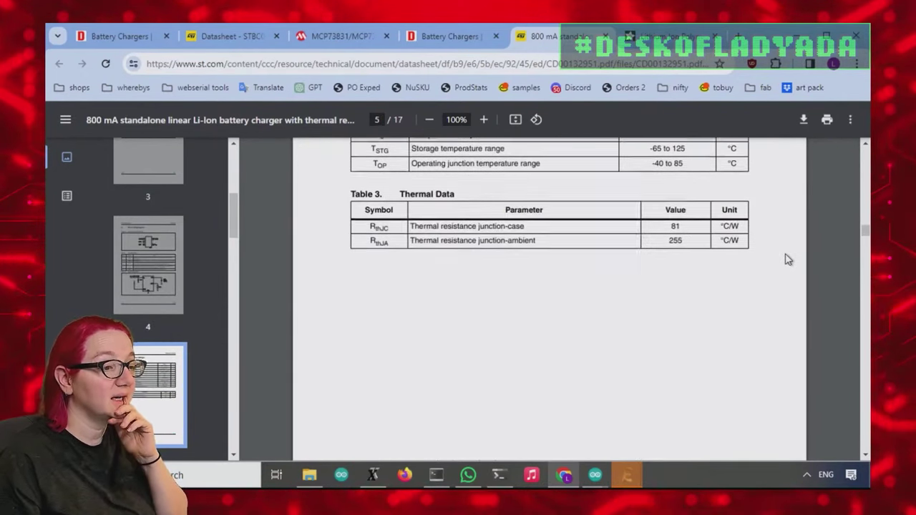
{"action": "scroll", "coordinate": [787, 259], "scroll_direction": "up", "scroll_amount": 5}
{"action": "left_click_drag", "start_coordinate": [737, 189], "coordinate": [639, 190]}
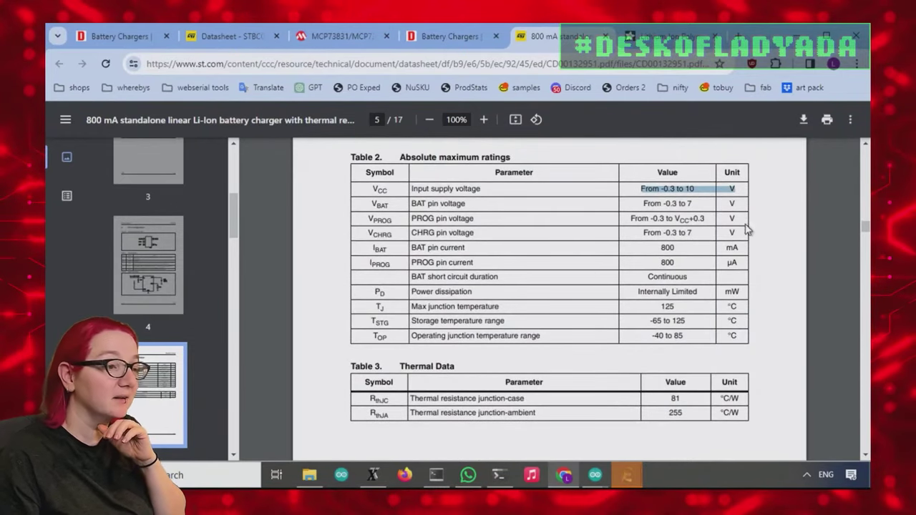
{"action": "scroll", "coordinate": [746, 227], "scroll_direction": "down", "scroll_amount": 5}
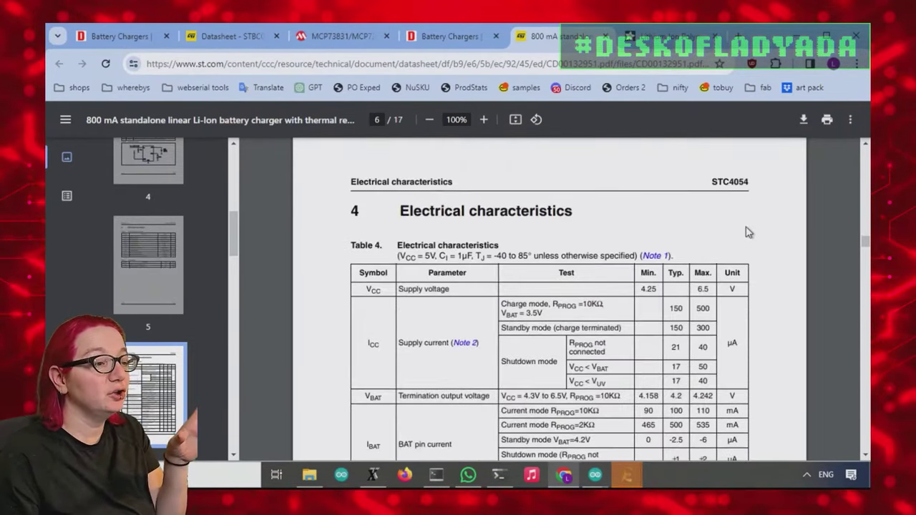
Review the STC4054 pin and electrical tables, then return to DigiKey's charger results.
{"action": "scroll", "coordinate": [746, 234], "scroll_direction": "down", "scroll_amount": 2}
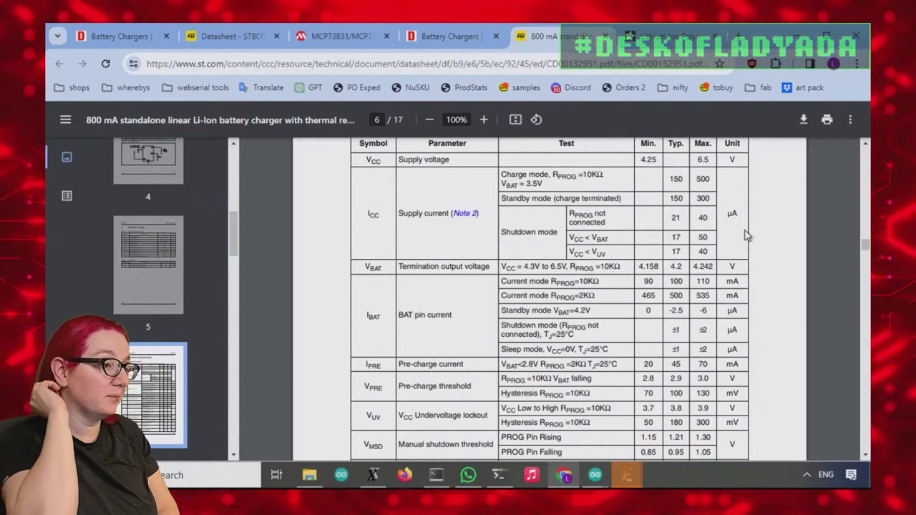
{"action": "scroll", "coordinate": [803, 331], "scroll_direction": "down", "scroll_amount": 10}
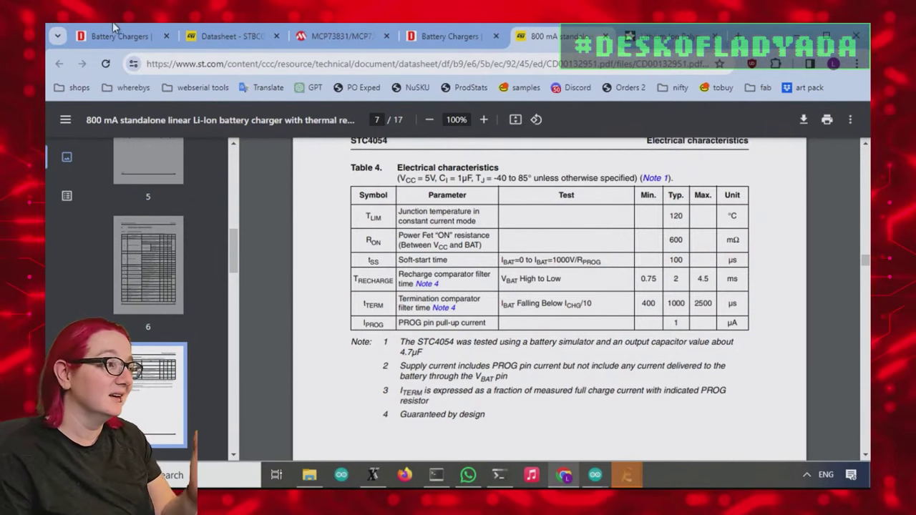
{"action": "scroll", "coordinate": [704, 305], "scroll_direction": "down", "scroll_amount": 4}
{"action": "scroll", "coordinate": [705, 307], "scroll_direction": "up", "scroll_amount": 15}
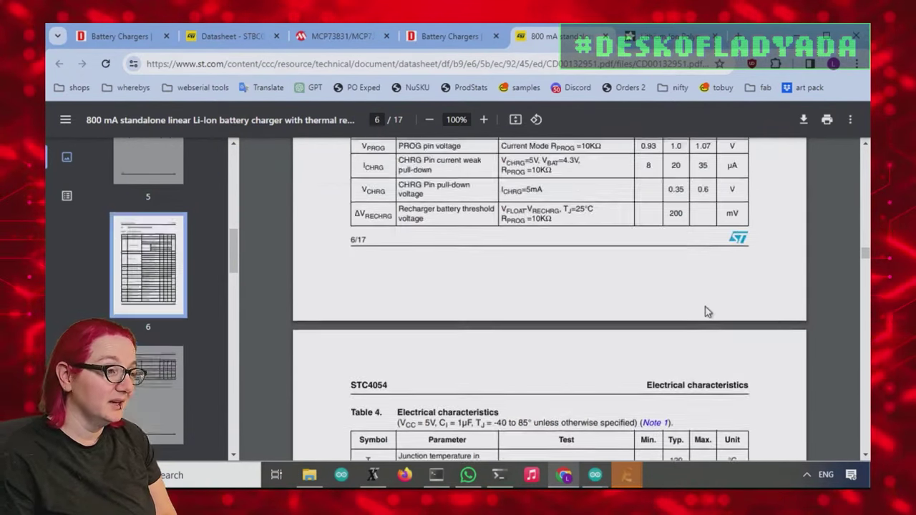
{"action": "scroll", "coordinate": [704, 306], "scroll_direction": "up", "scroll_amount": 10}
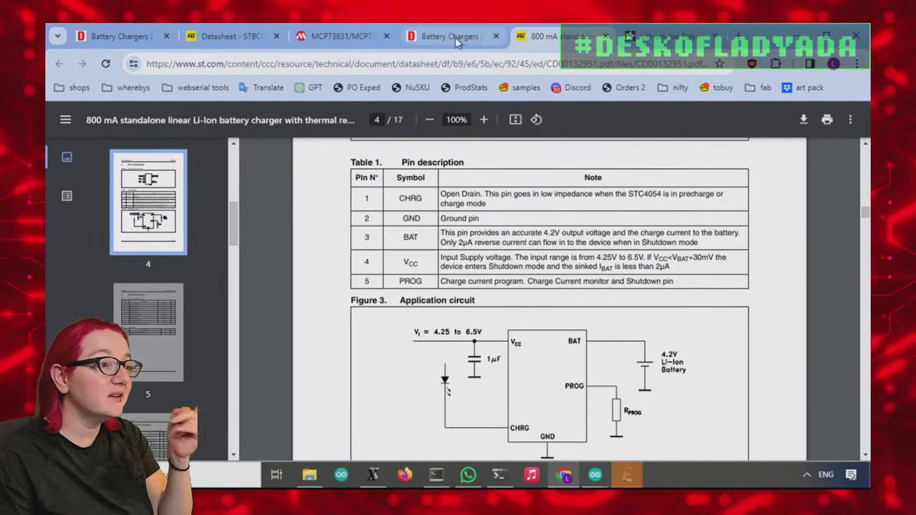
{"action": "left_click", "coordinate": [481, 36]}
{"action": "scroll", "coordinate": [561, 310], "scroll_direction": "down", "scroll_amount": 3}
Bring the EAGLE charger schematic forward for a quick look.
{"action": "scroll", "coordinate": [529, 313], "scroll_direction": "up", "scroll_amount": 10}
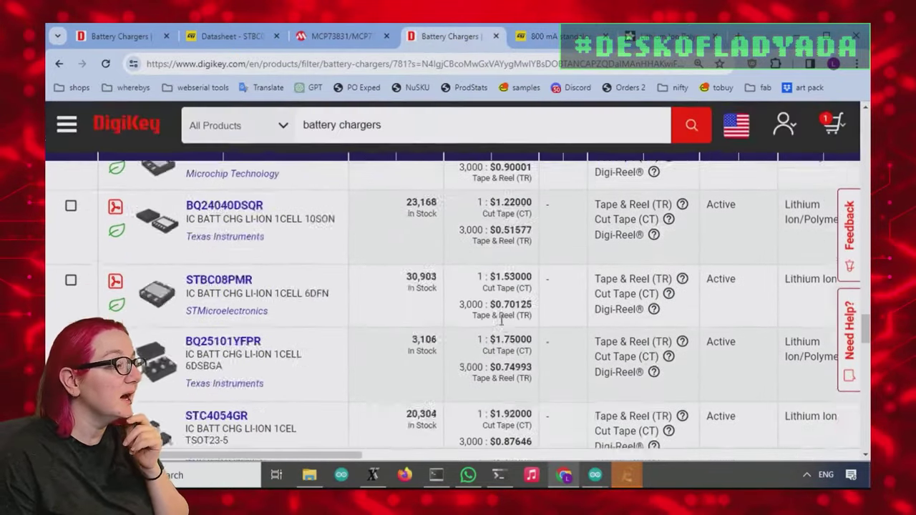
{"action": "scroll", "coordinate": [496, 314], "scroll_direction": "up", "scroll_amount": 5}
{"action": "scroll", "coordinate": [237, 290], "scroll_direction": "down", "scroll_amount": 2}
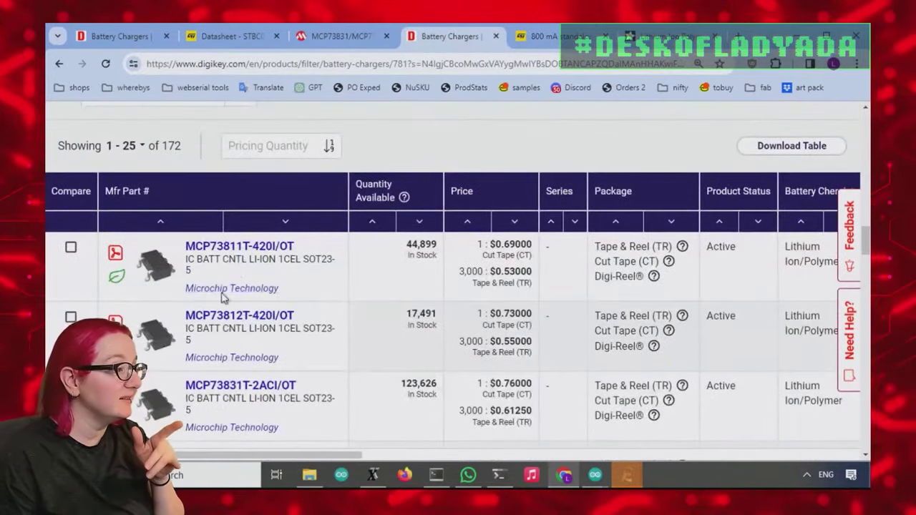
{"action": "mouse_move", "coordinate": [627, 475]}
{"action": "left_click", "coordinate": [701, 438]}
{"action": "scroll", "coordinate": [336, 232], "scroll_direction": "up", "scroll_amount": 3}
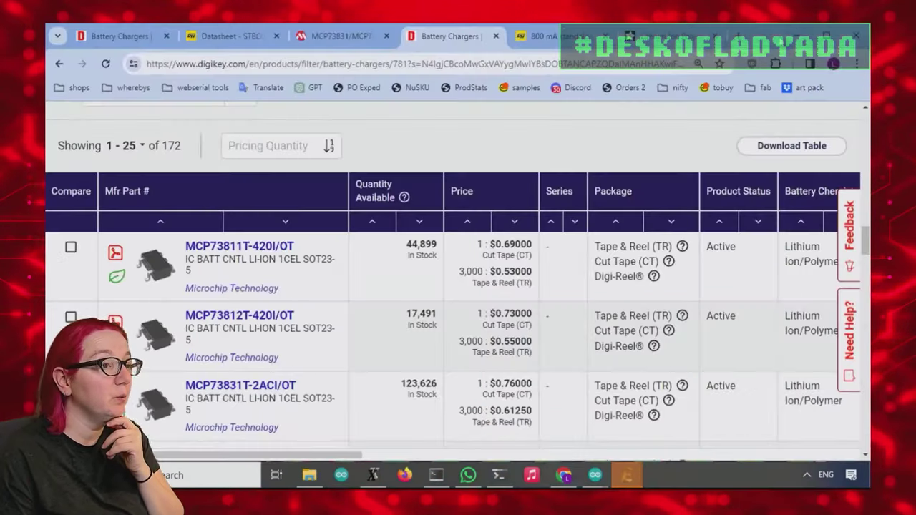
Sort DigiKey's 172 charger results by quantity available, highest first.
{"action": "key", "text": "alt+Tab"}
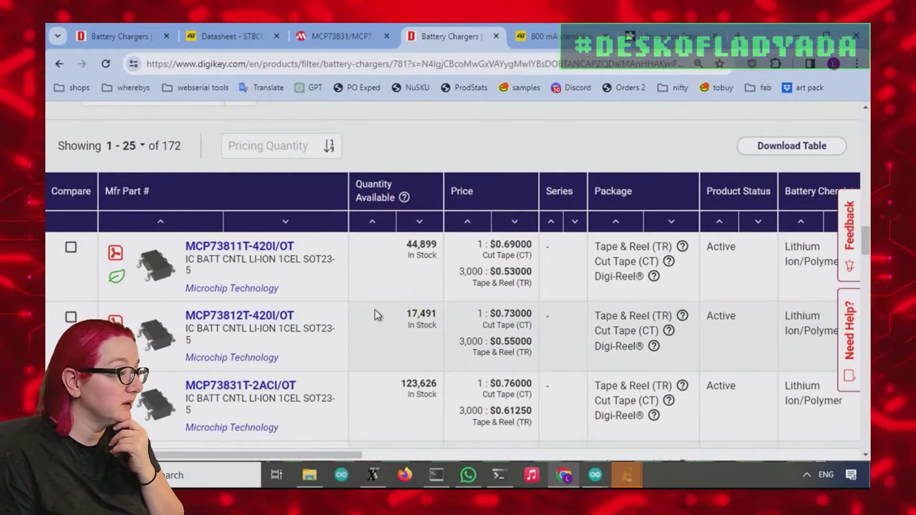
{"action": "scroll", "coordinate": [391, 292], "scroll_direction": "down", "scroll_amount": 1}
{"action": "scroll", "coordinate": [391, 292], "scroll_direction": "down", "scroll_amount": 1}
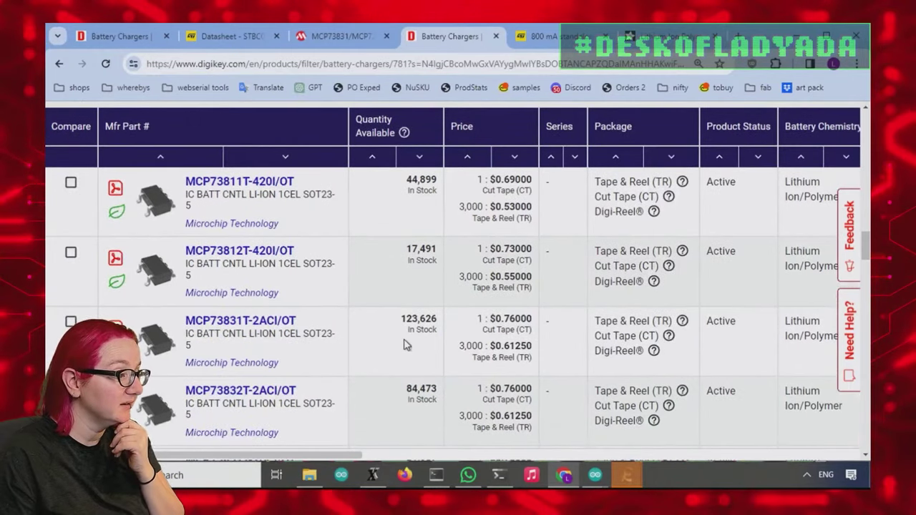
{"action": "left_click", "coordinate": [419, 159]}
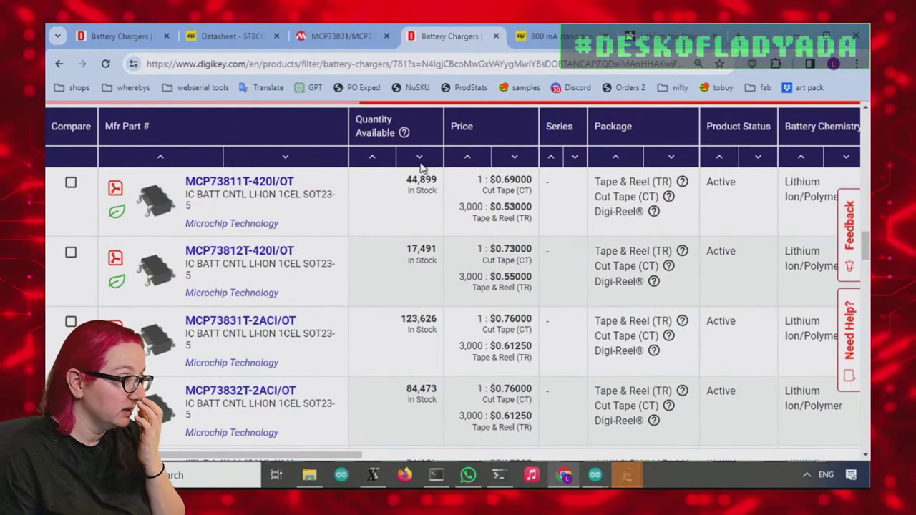
{"action": "scroll", "coordinate": [416, 306], "scroll_direction": "up", "scroll_amount": 1}
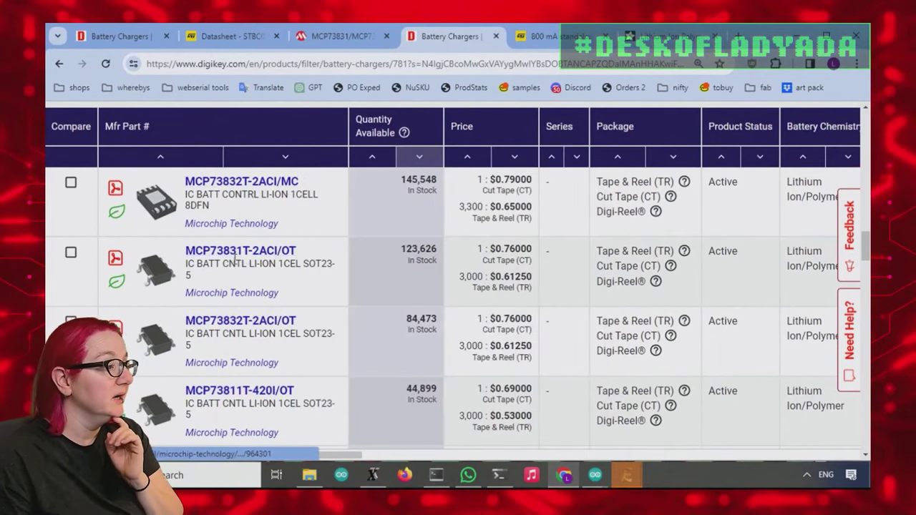
Open the MCP73831T-2ACI/OT datasheet and study its features and Functional Block Diagram.
{"action": "left_click", "coordinate": [113, 259]}
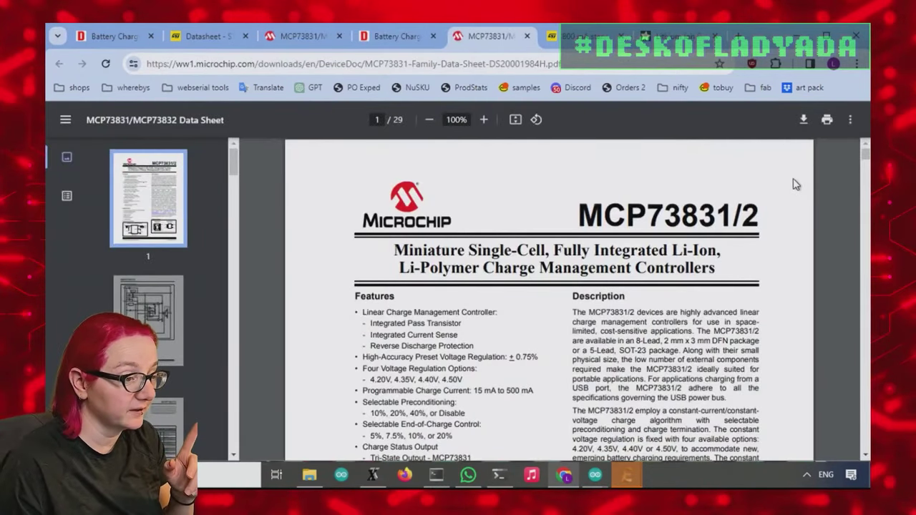
{"action": "scroll", "coordinate": [738, 236], "scroll_direction": "down", "scroll_amount": 3}
{"action": "scroll", "coordinate": [737, 235], "scroll_direction": "down", "scroll_amount": 1}
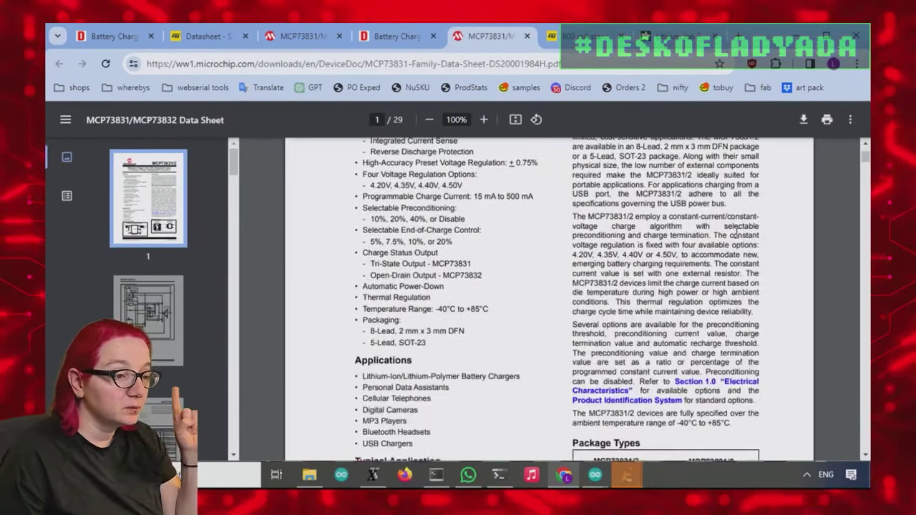
{"action": "scroll", "coordinate": [790, 245], "scroll_direction": "up", "scroll_amount": 5}
{"action": "scroll", "coordinate": [794, 237], "scroll_direction": "down", "scroll_amount": 4}
{"action": "scroll", "coordinate": [794, 238], "scroll_direction": "down", "scroll_amount": 5}
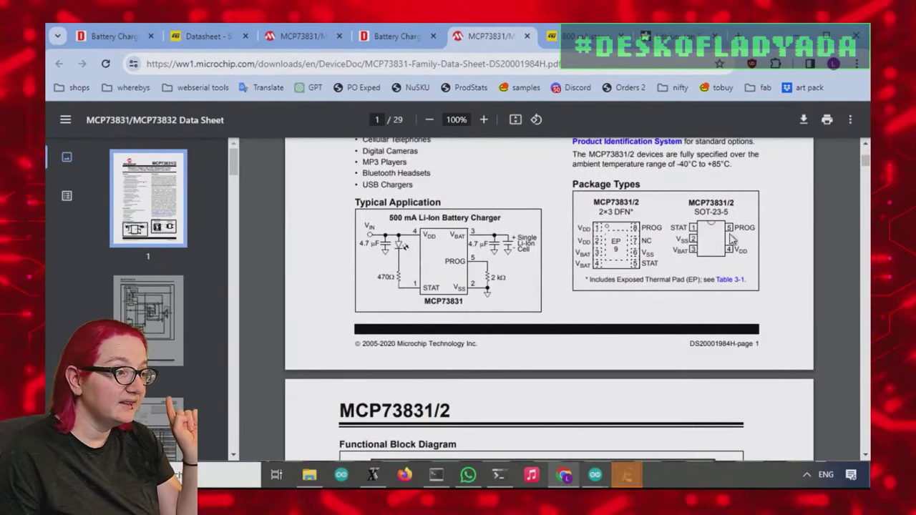
{"action": "scroll", "coordinate": [430, 279], "scroll_direction": "up", "scroll_amount": 2}
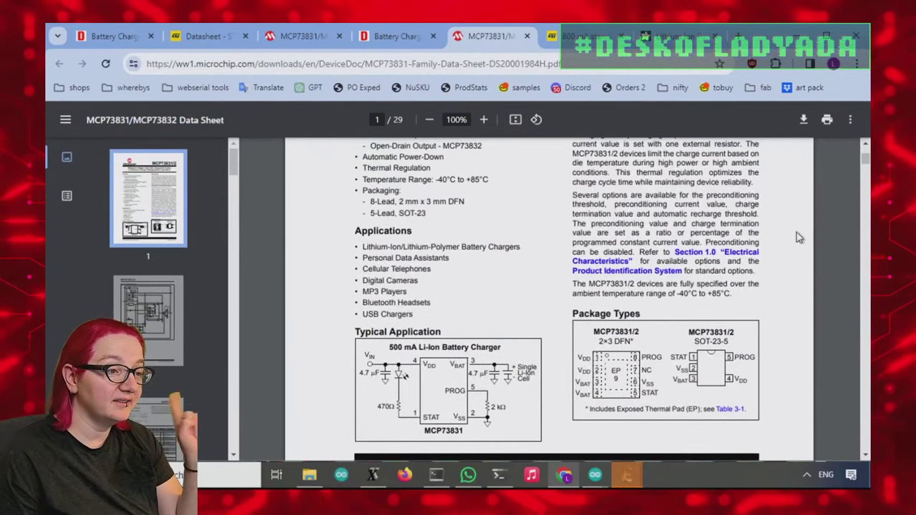
{"action": "scroll", "coordinate": [799, 238], "scroll_direction": "down", "scroll_amount": 4}
{"action": "scroll", "coordinate": [800, 238], "scroll_direction": "down", "scroll_amount": 4}
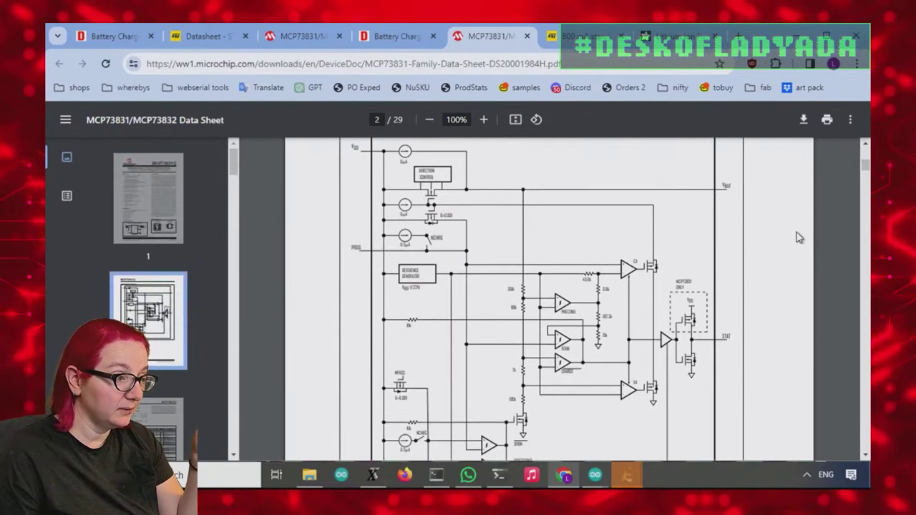
{"action": "scroll", "coordinate": [732, 245], "scroll_direction": "up", "scroll_amount": 5}
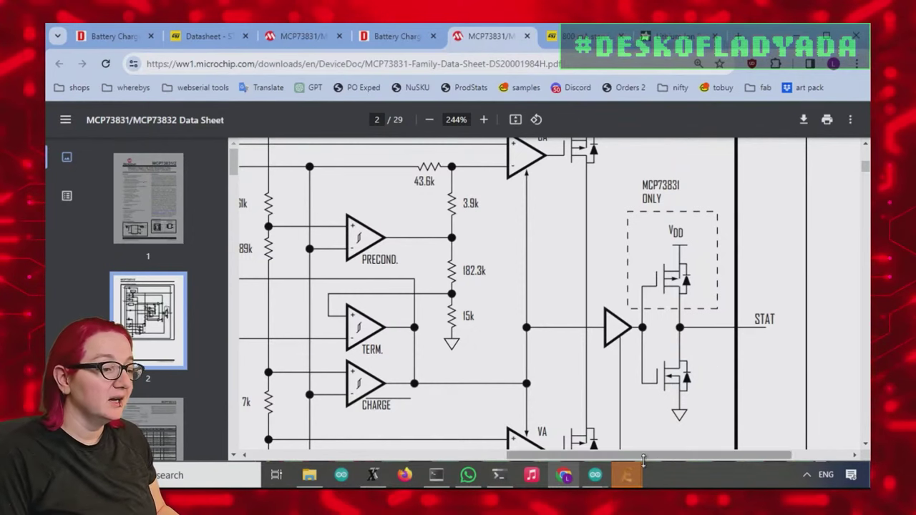
{"action": "mouse_move", "coordinate": [626, 475]}
{"action": "left_click", "coordinate": [714, 391]}
{"action": "scroll", "coordinate": [672, 229], "scroll_direction": "down", "scroll_amount": 5}
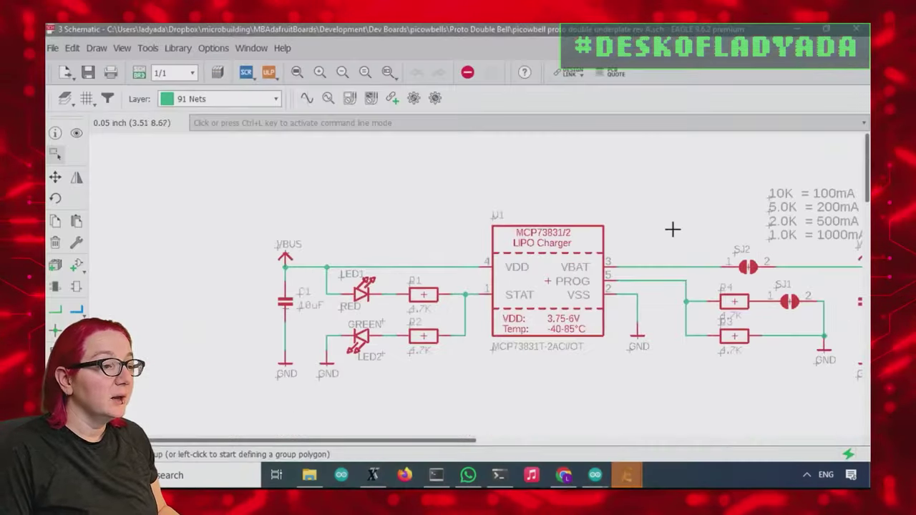
{"action": "scroll", "coordinate": [389, 293], "scroll_direction": "up", "scroll_amount": 5}
{"action": "scroll", "coordinate": [548, 364], "scroll_direction": "down", "scroll_amount": 1}
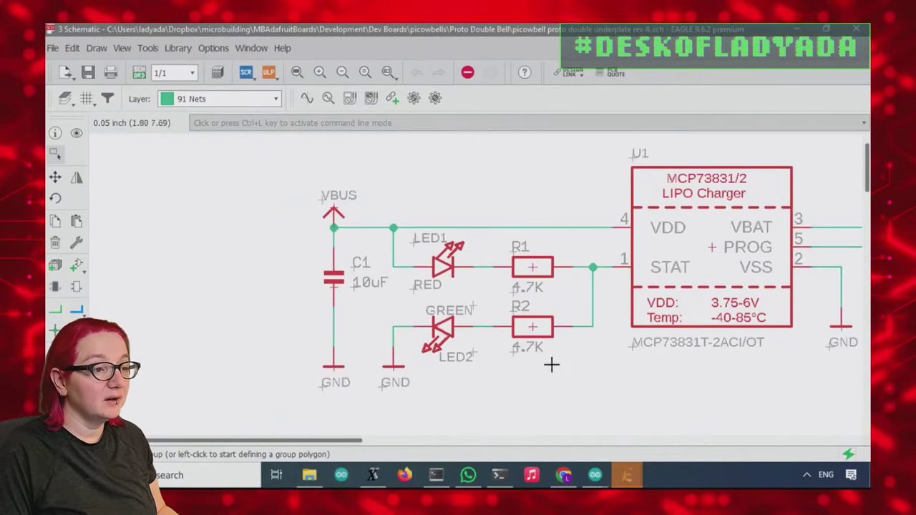
Hide the schematic and jump to datasheet page 26, the part-numbering guide.
{"action": "left_click", "coordinate": [818, 27]}
{"action": "scroll", "coordinate": [626, 243], "scroll_direction": "down", "scroll_amount": 1}
{"action": "scroll", "coordinate": [626, 244], "scroll_direction": "up", "scroll_amount": 3}
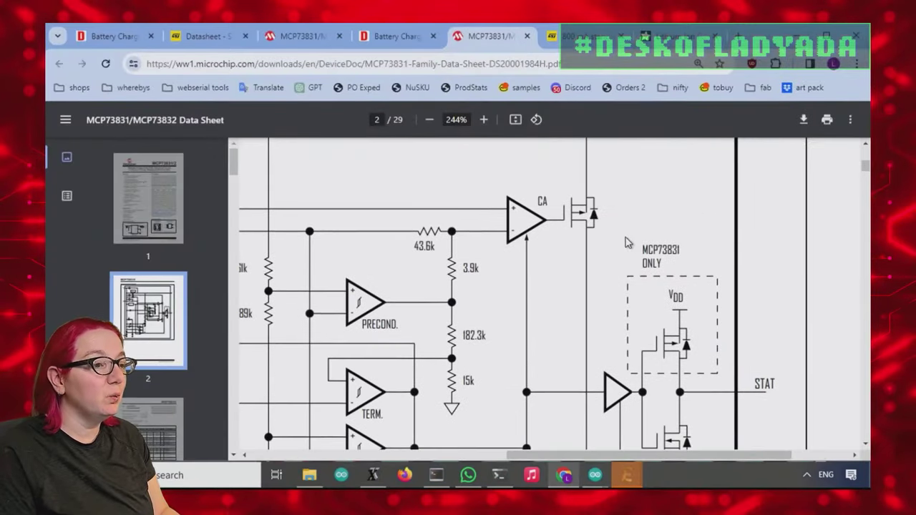
{"action": "scroll", "coordinate": [624, 243], "scroll_direction": "down", "scroll_amount": 3}
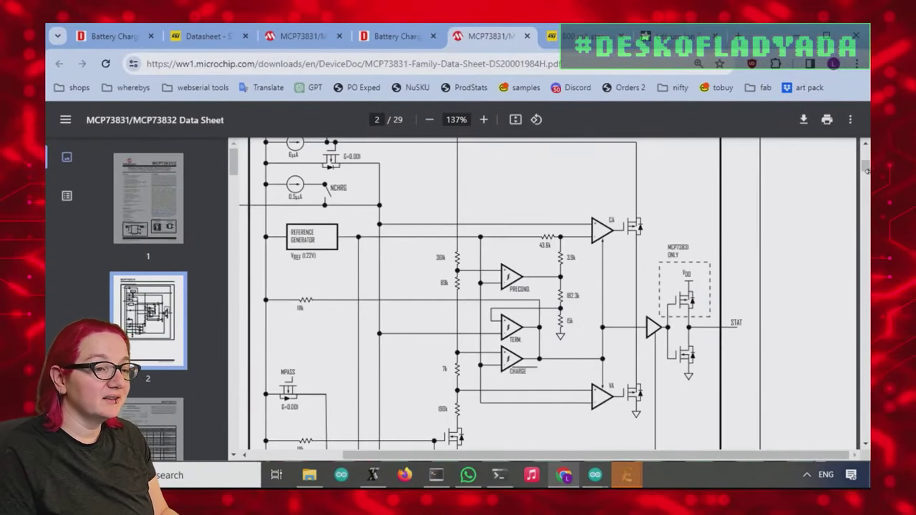
{"action": "scroll", "coordinate": [188, 301], "scroll_direction": "down", "scroll_amount": 10}
{"action": "left_click_drag", "start_coordinate": [239, 244], "coordinate": [236, 403]}
{"action": "left_click", "coordinate": [126, 379]}
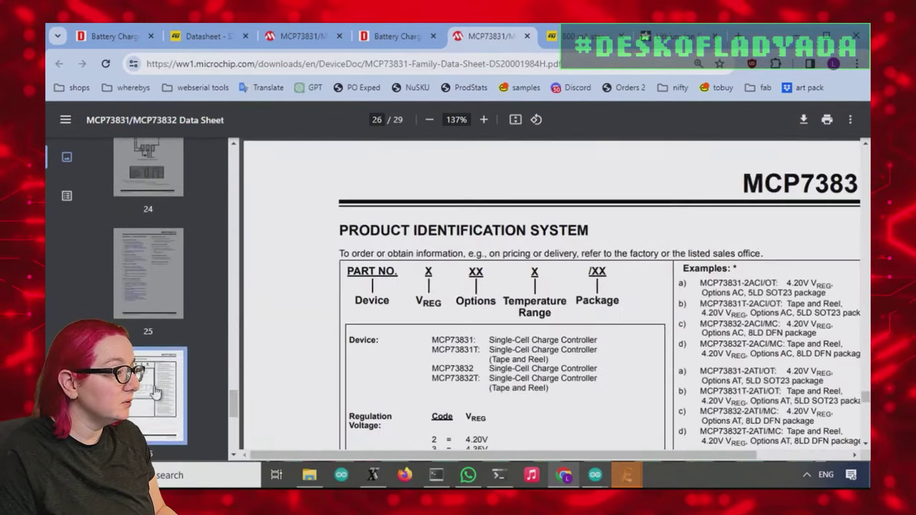
Highlight the Regulation Voltage codes 2–5, covering 4.20V to 4.50V.
{"action": "scroll", "coordinate": [560, 244], "scroll_direction": "down", "scroll_amount": 2}
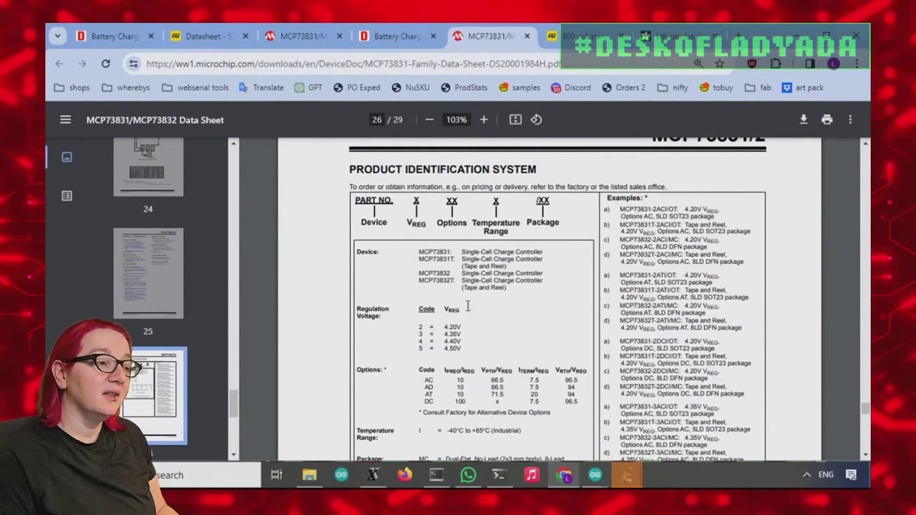
{"action": "scroll", "coordinate": [465, 327], "scroll_direction": "down", "scroll_amount": 1}
{"action": "scroll", "coordinate": [465, 326], "scroll_direction": "down", "scroll_amount": 2}
{"action": "scroll", "coordinate": [412, 282], "scroll_direction": "up", "scroll_amount": 4}
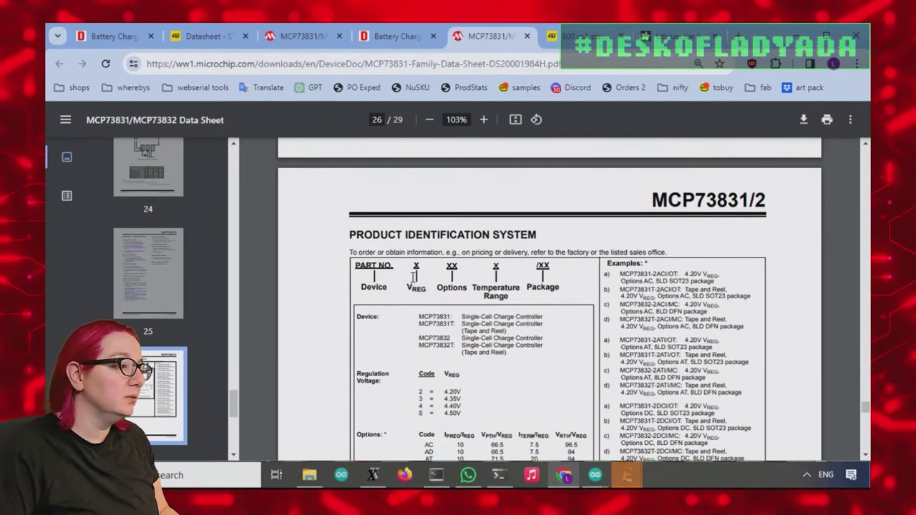
{"action": "scroll", "coordinate": [478, 390], "scroll_direction": "down", "scroll_amount": 2}
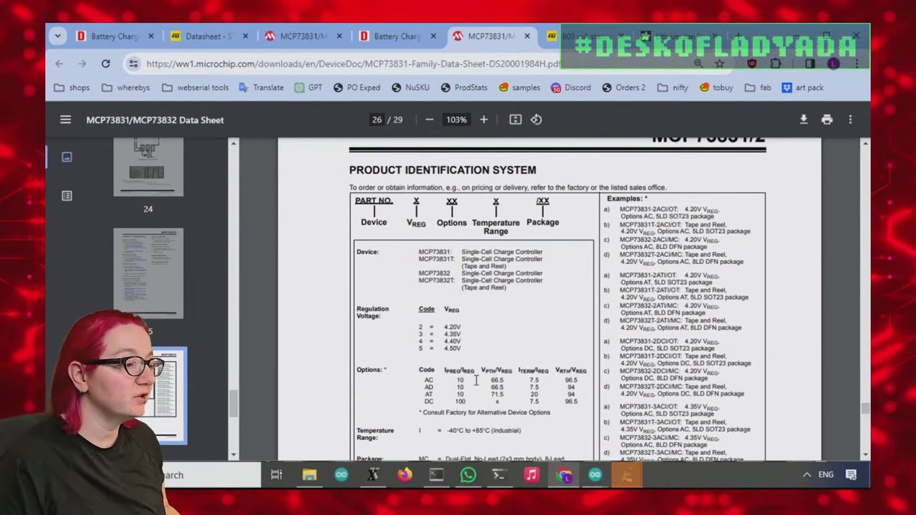
{"action": "scroll", "coordinate": [290, 326], "scroll_direction": "up", "scroll_amount": 5}
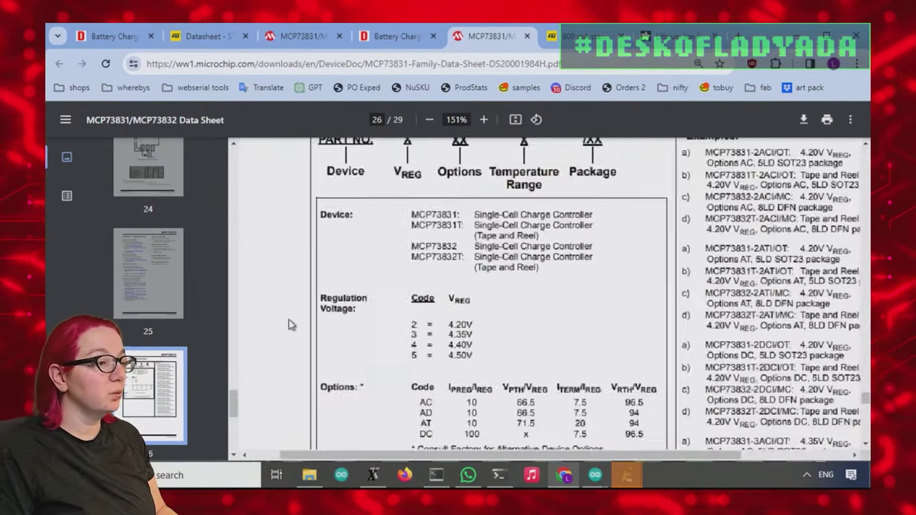
{"action": "scroll", "coordinate": [290, 326], "scroll_direction": "up", "scroll_amount": 2}
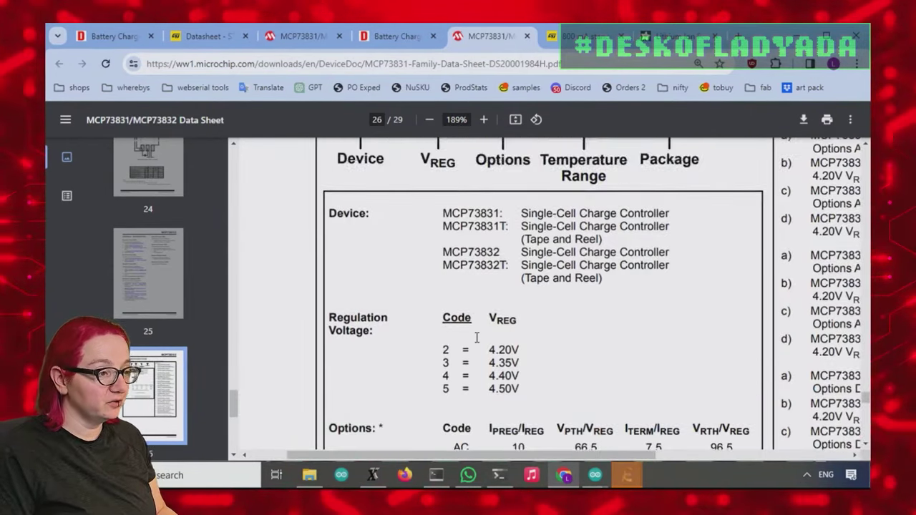
{"action": "scroll", "coordinate": [477, 337], "scroll_direction": "up", "scroll_amount": 1}
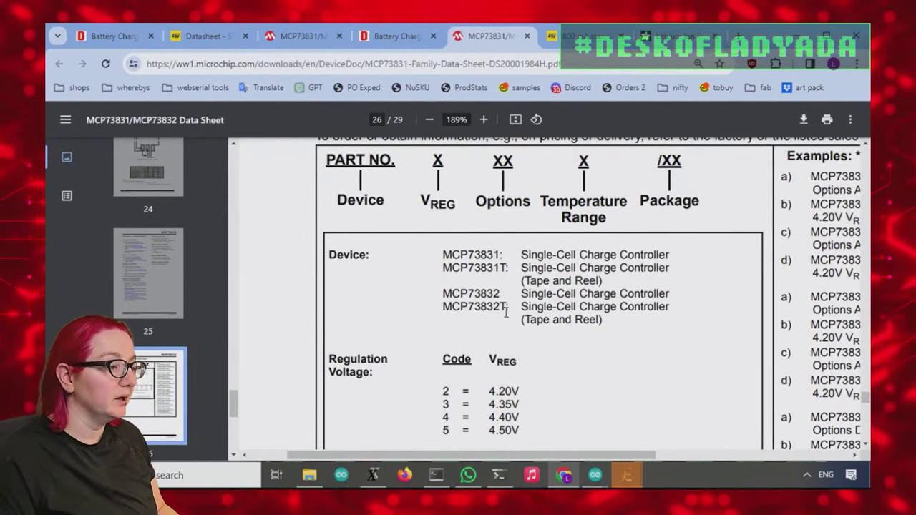
{"action": "scroll", "coordinate": [480, 319], "scroll_direction": "down", "scroll_amount": 3}
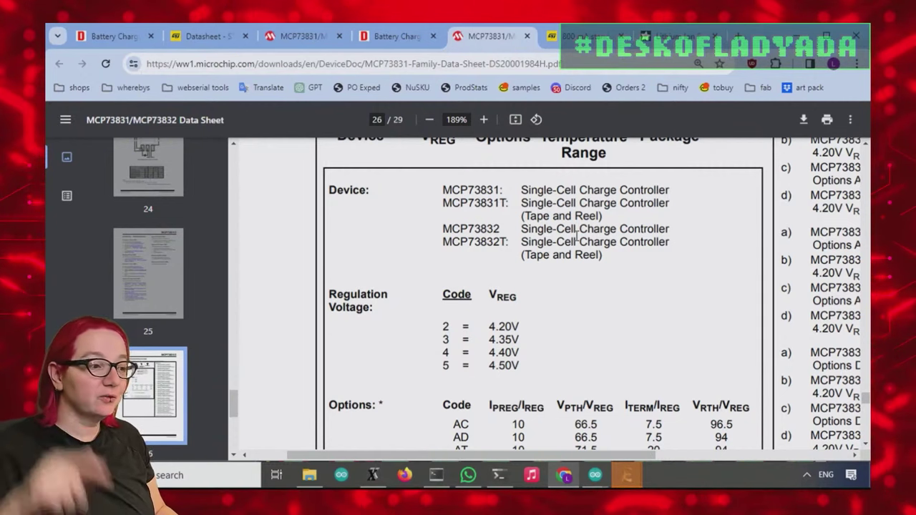
{"action": "left_click_drag", "start_coordinate": [490, 327], "coordinate": [523, 365]}
Highlight and inspect parts of the regulation voltage code table.
{"action": "left_click", "coordinate": [523, 365]}
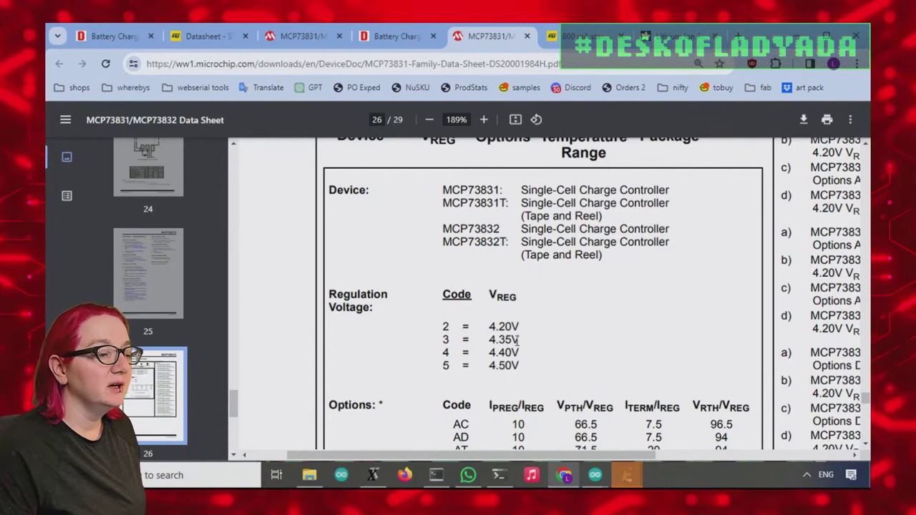
{"action": "mouse_move", "coordinate": [474, 352]}
{"action": "left_mouse_down"}
{"action": "mouse_move", "coordinate": [523, 343]}
{"action": "mouse_move", "coordinate": [489, 353]}
{"action": "left_mouse_up"}
{"action": "left_click", "coordinate": [523, 347]}
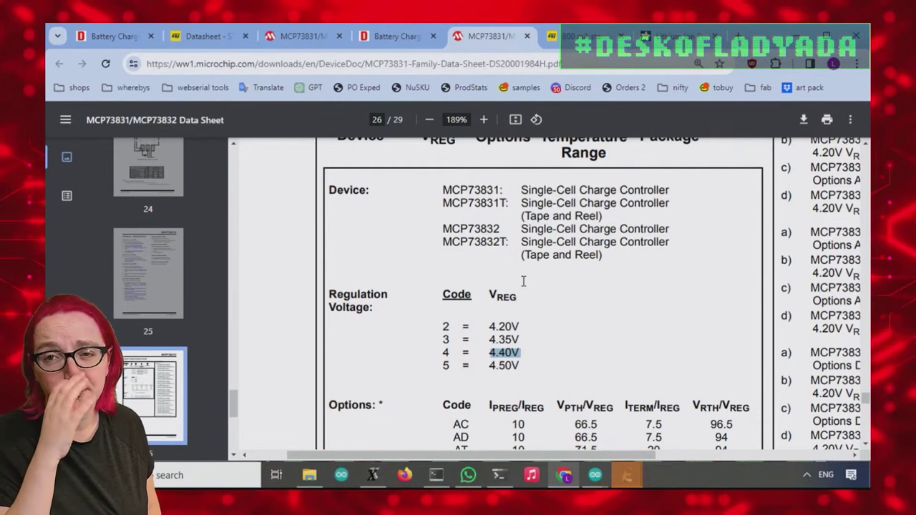
{"action": "scroll", "coordinate": [639, 304], "scroll_direction": "down", "scroll_amount": 2}
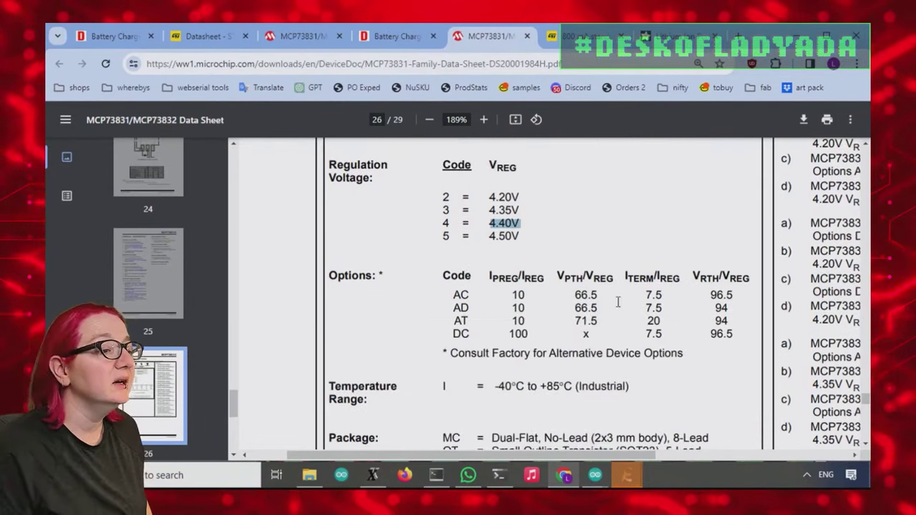
{"action": "scroll", "coordinate": [577, 293], "scroll_direction": "up", "scroll_amount": 2}
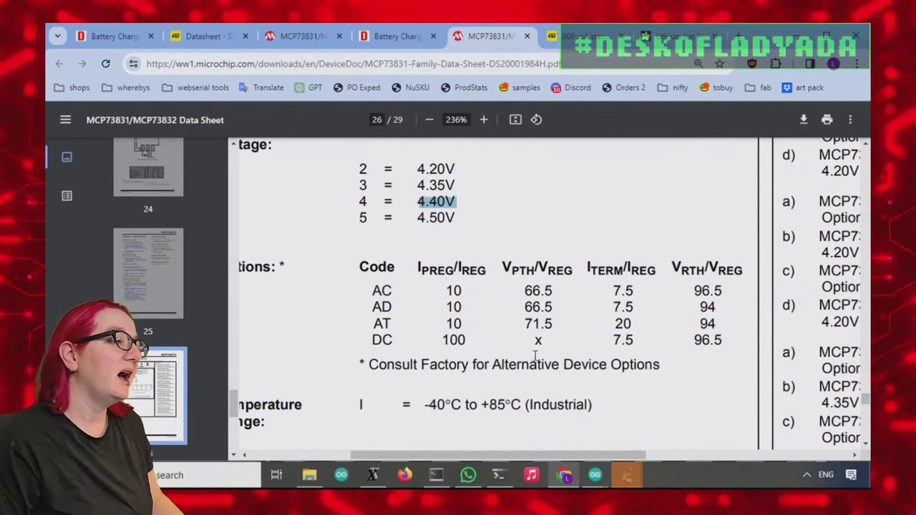
Highlight the AD and AC option codes and their 96.5 and 94 threshold ratios.
{"action": "double_click", "coordinate": [390, 306]}
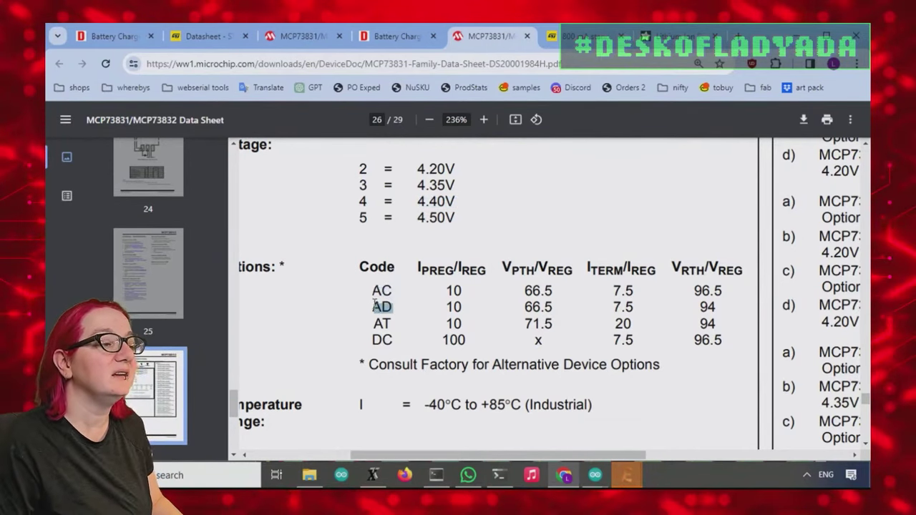
{"action": "double_click", "coordinate": [392, 292]}
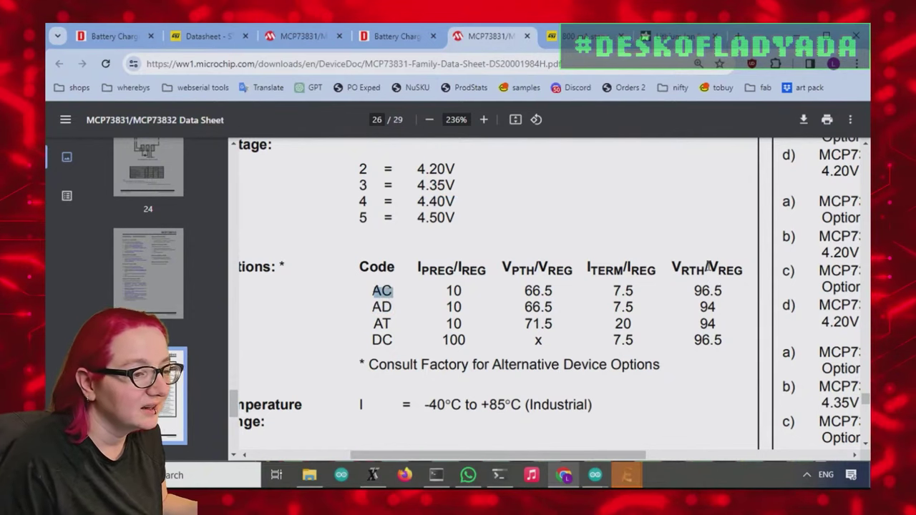
{"action": "left_click_drag", "start_coordinate": [716, 308], "coordinate": [696, 287]}
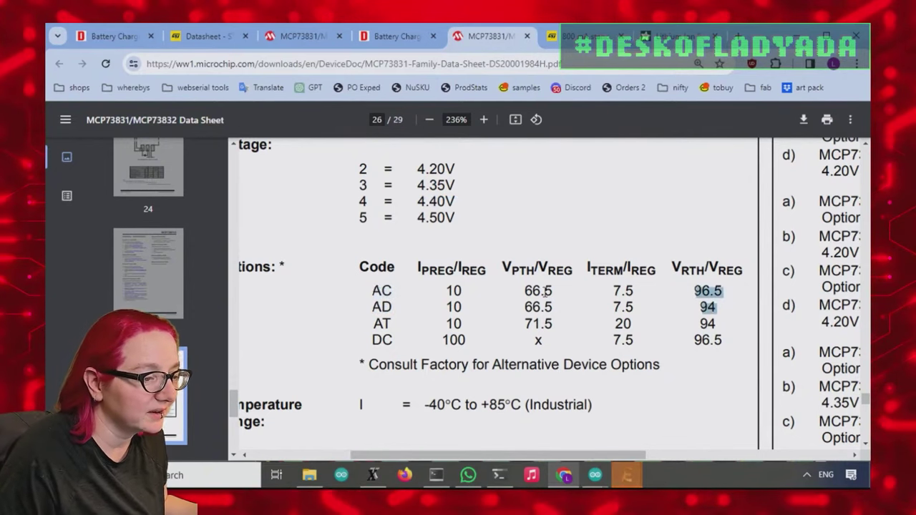
{"action": "left_click", "coordinate": [507, 296]}
{"action": "scroll", "coordinate": [501, 288], "scroll_direction": "down", "scroll_amount": 1}
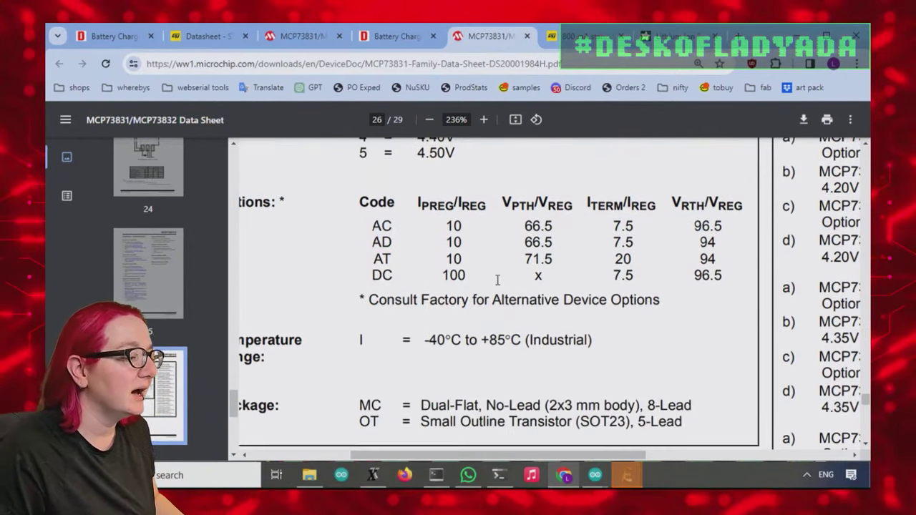
{"action": "scroll", "coordinate": [501, 288], "scroll_direction": "down", "scroll_amount": 2}
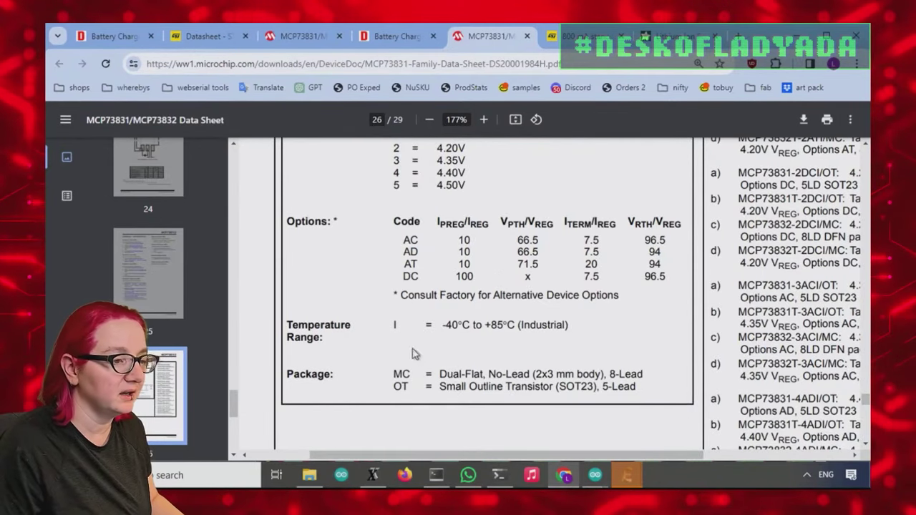
{"action": "scroll", "coordinate": [501, 322], "scroll_direction": "up", "scroll_amount": 4}
Open the MCP73831T-2ACI/OT product page from DigiKey's charger results.
{"action": "left_click", "coordinate": [329, 40]}
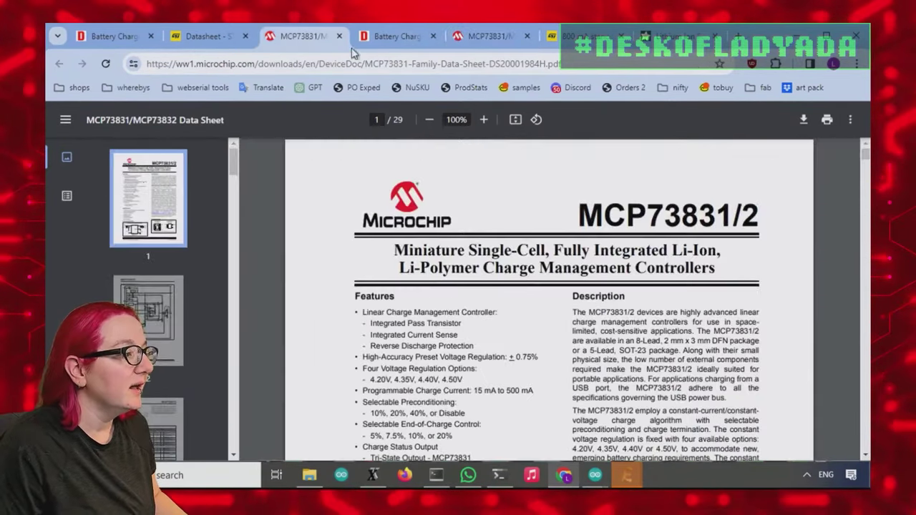
{"action": "left_click", "coordinate": [402, 36]}
{"action": "scroll", "coordinate": [420, 350], "scroll_direction": "up", "scroll_amount": 1}
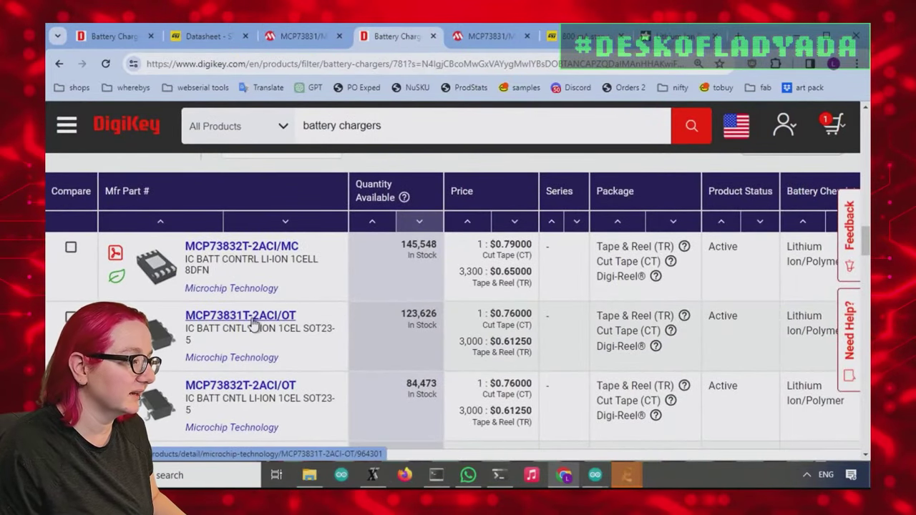
{"action": "left_click", "coordinate": [254, 324]}
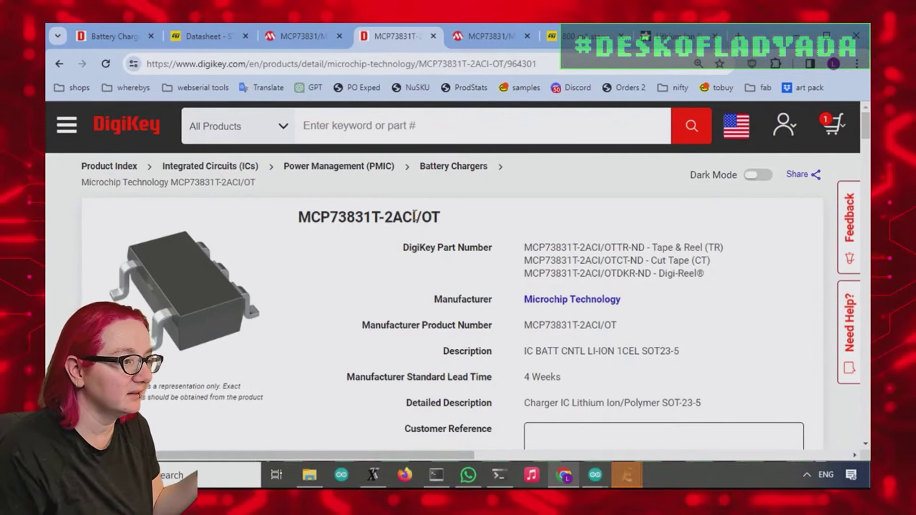
Turn on dark mode, zoom the page to 110%, and show standard pricing.
{"action": "scroll", "coordinate": [633, 247], "scroll_direction": "down", "scroll_amount": 1}
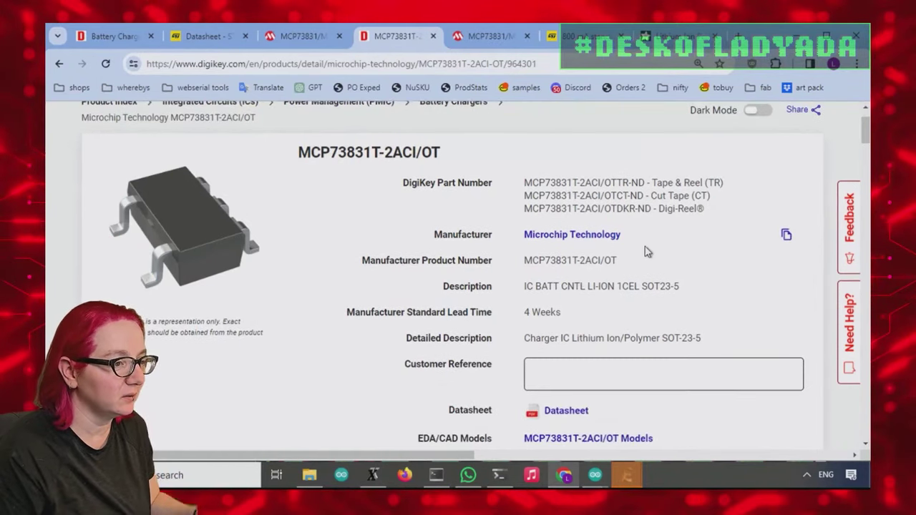
{"action": "left_click", "coordinate": [755, 109]}
{"action": "key", "text": "ctrl+plus"}
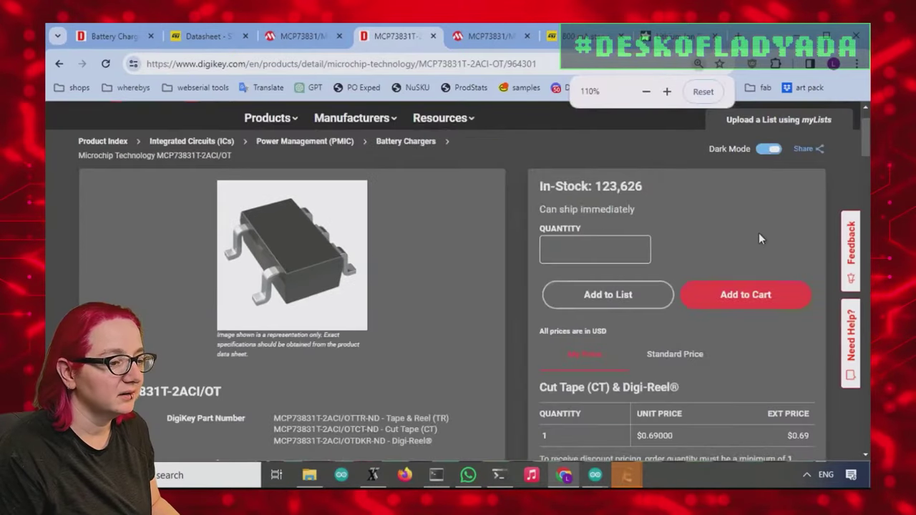
{"action": "left_click", "coordinate": [679, 354]}
{"action": "scroll", "coordinate": [787, 250], "scroll_direction": "down", "scroll_amount": 3}
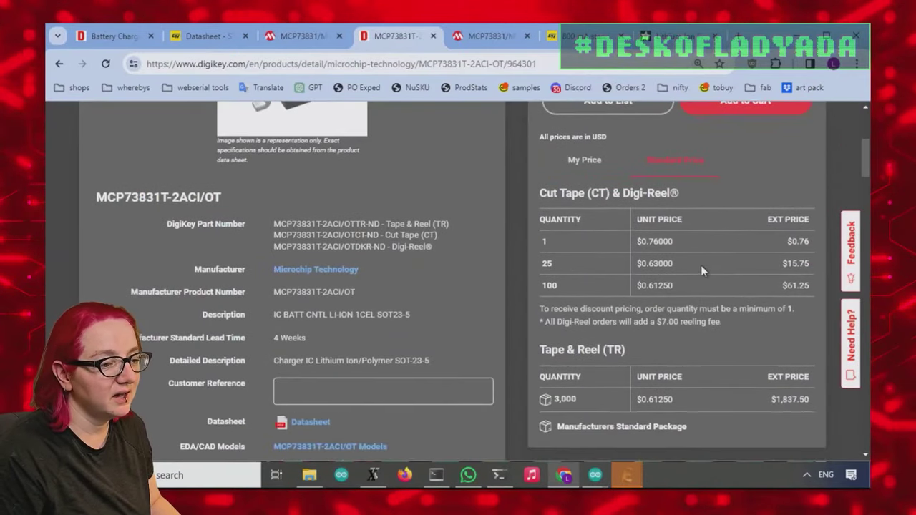
{"action": "scroll", "coordinate": [731, 312], "scroll_direction": "up", "scroll_amount": 3}
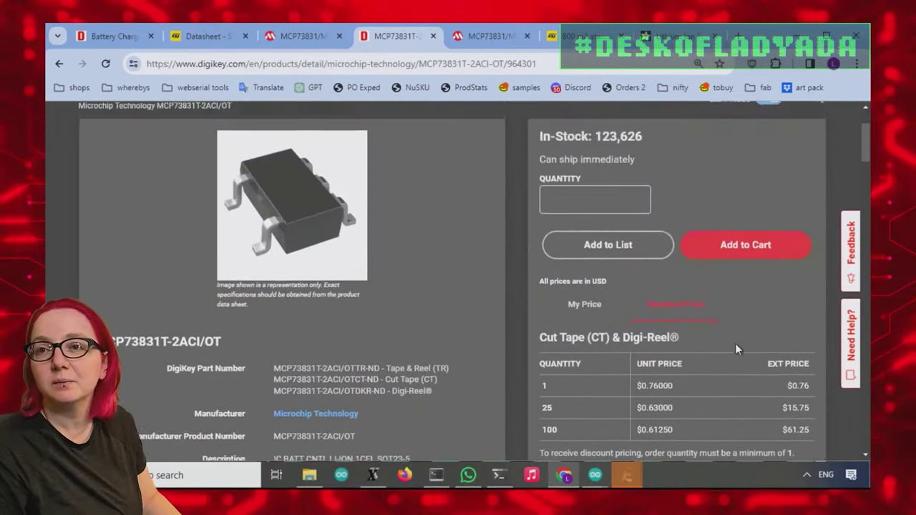
{"action": "scroll", "coordinate": [735, 343], "scroll_direction": "up", "scroll_amount": 1}
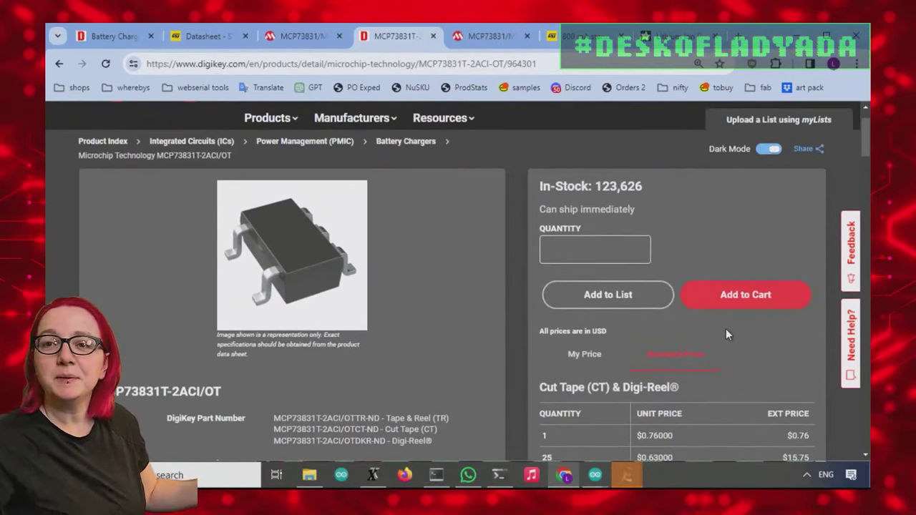